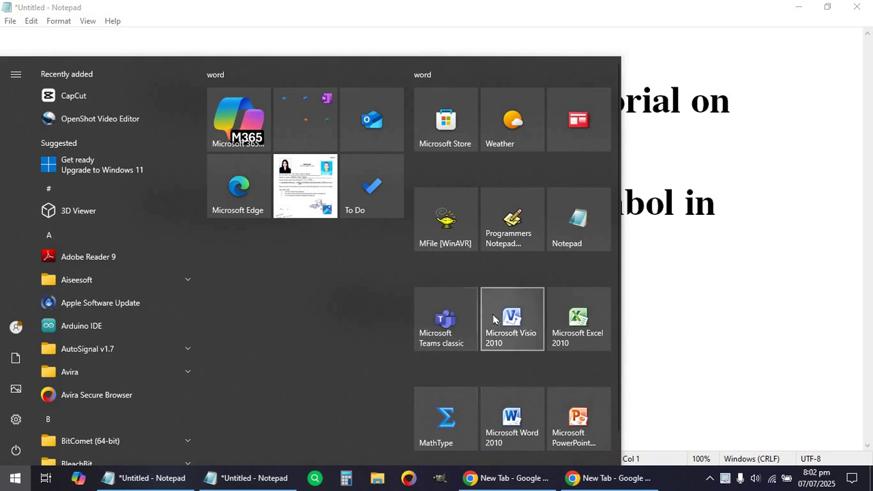
Switch to Microsoft Visio 2010 and create a drawing from the Engineering category's Basic Electrical template in metric units.
click(500, 323)
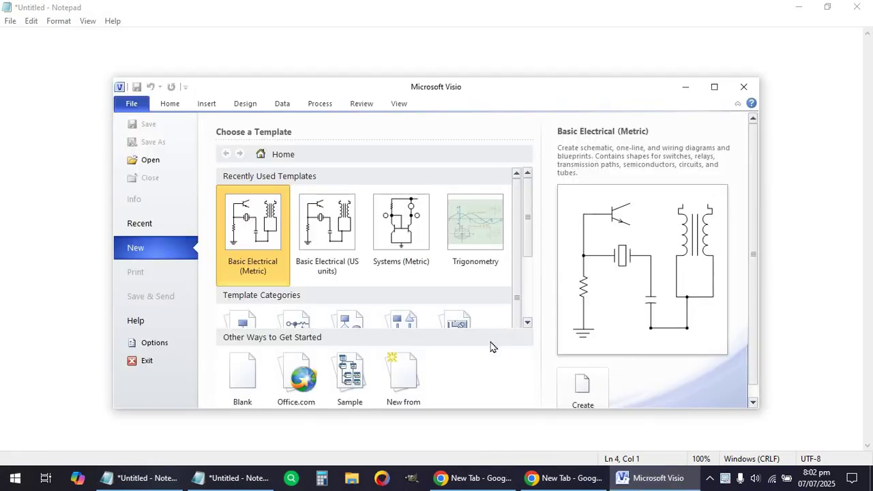
click(714, 86)
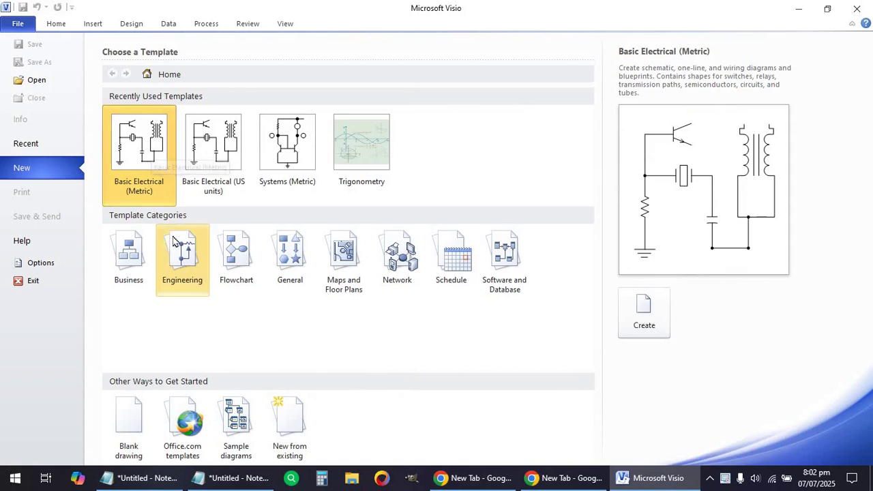
click(182, 261)
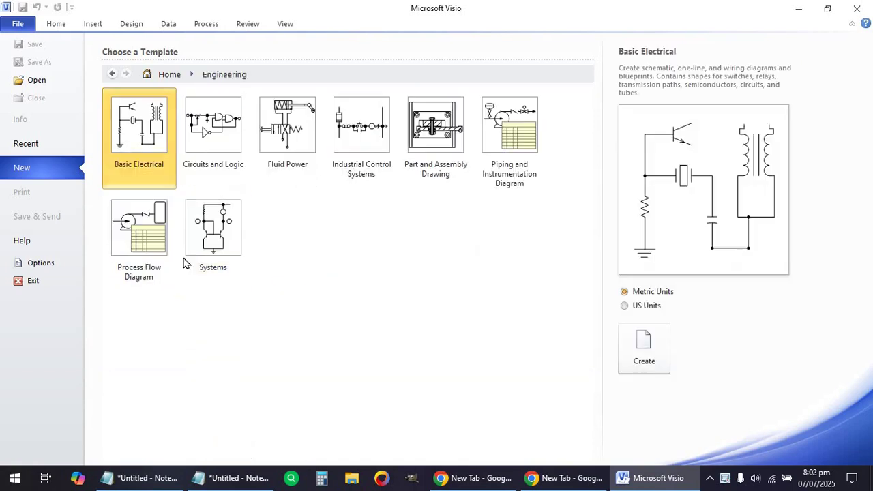
click(646, 349)
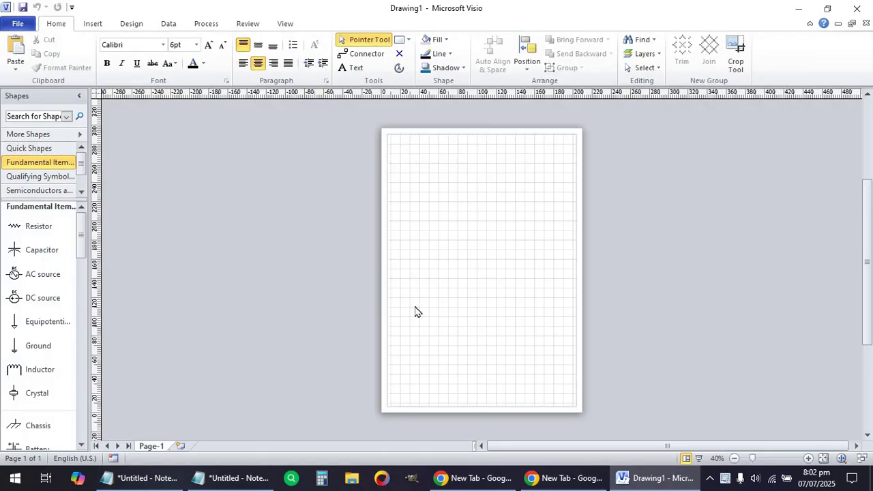
Set the drawing page orientation to Landscape.
click(132, 25)
click(31, 61)
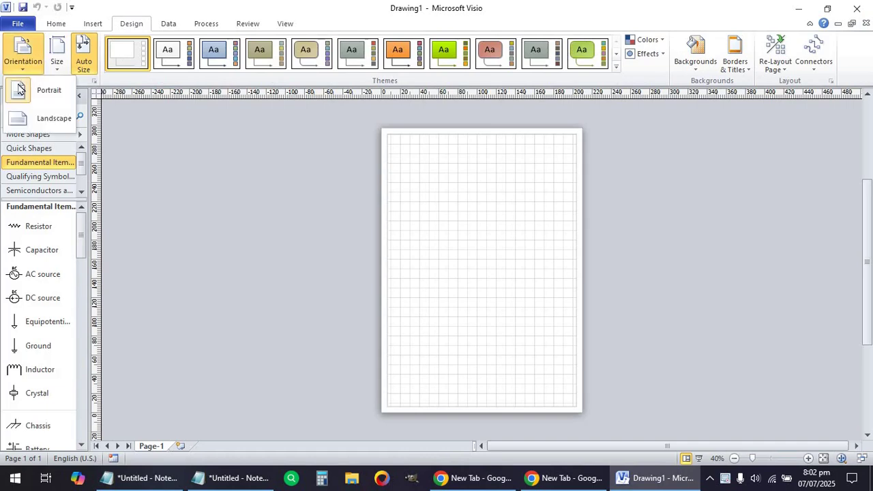
click(41, 123)
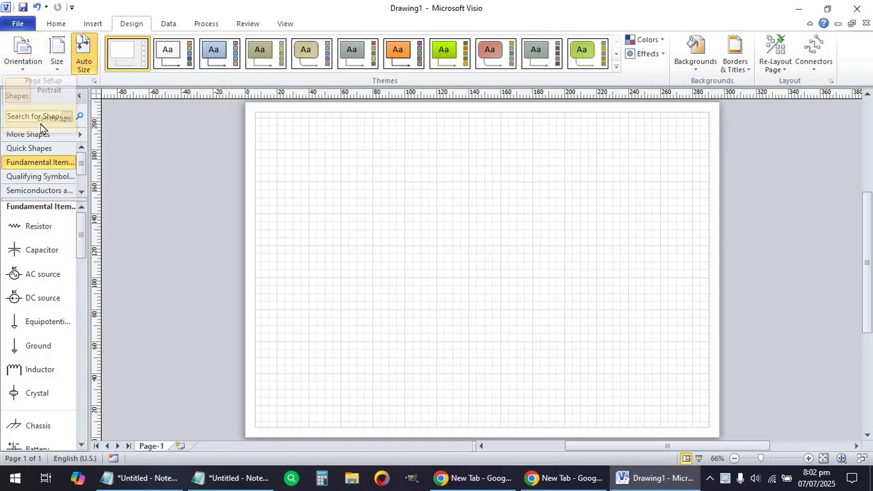
Draw an upright ellipse about 40 mm wide and 60 mm high with a 3 pt line, and give it no fill.
click(808, 459)
click(808, 459)
click(808, 458)
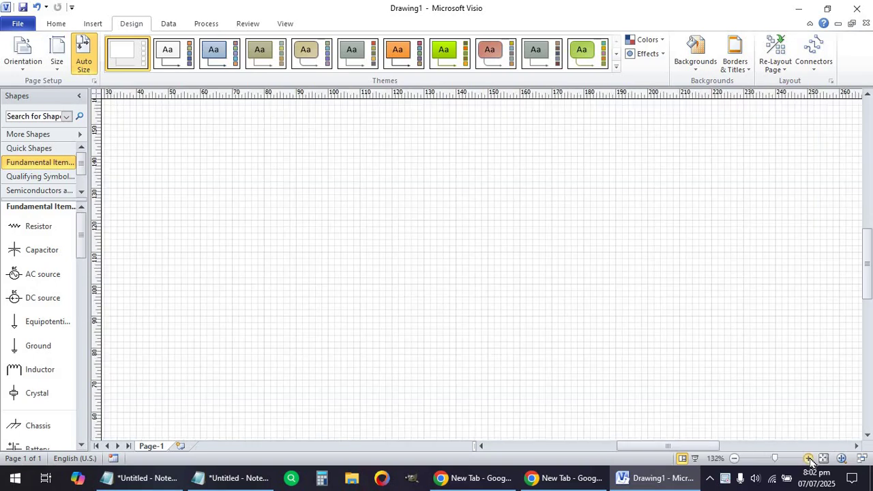
click(55, 25)
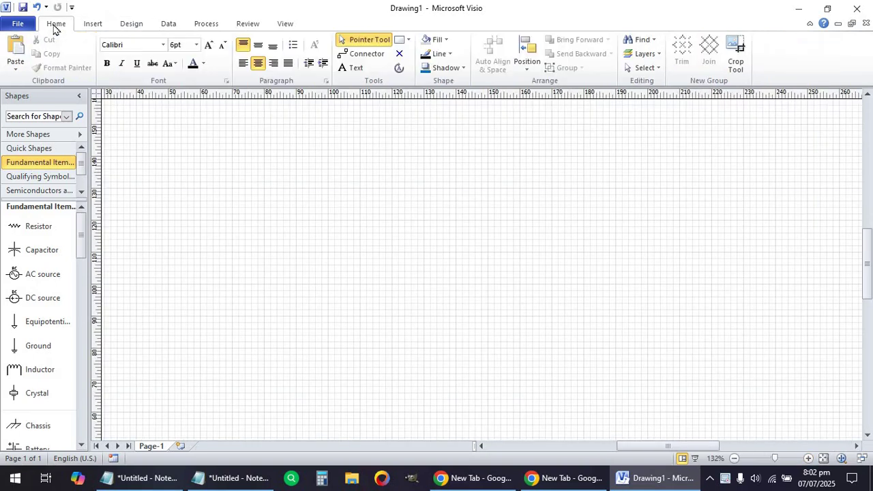
click(408, 41)
click(424, 66)
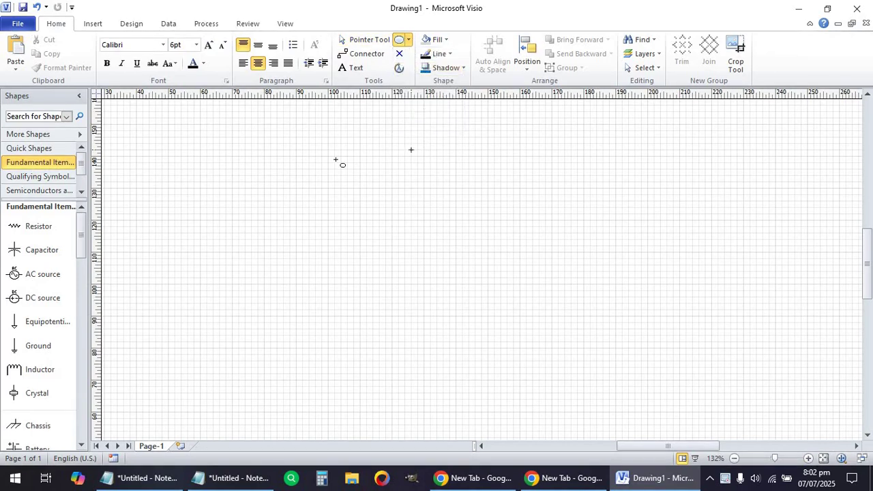
click(447, 55)
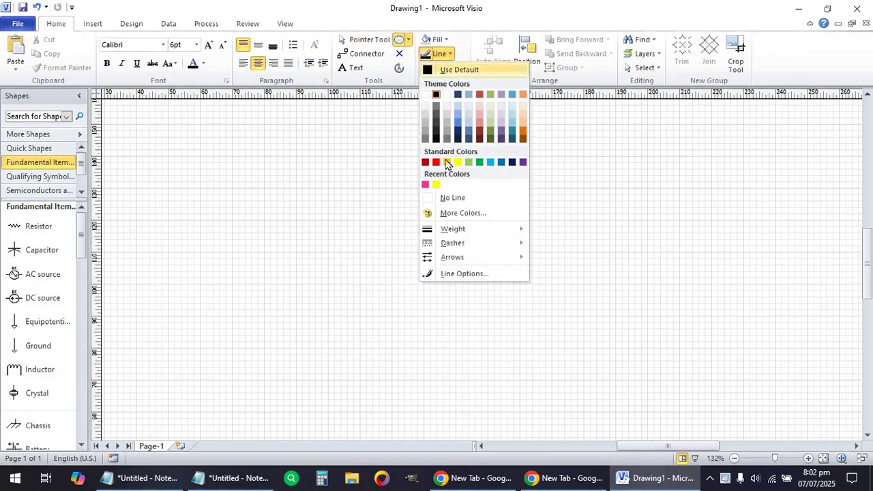
mouse_move(458, 230)
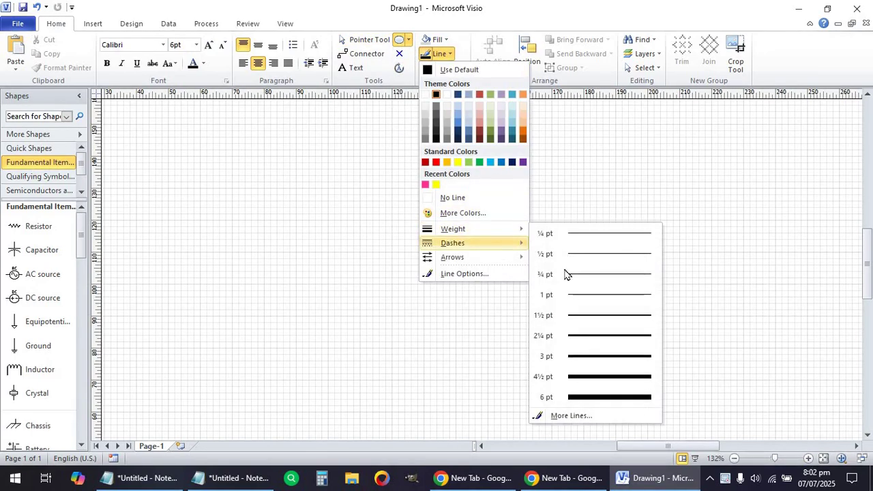
click(578, 356)
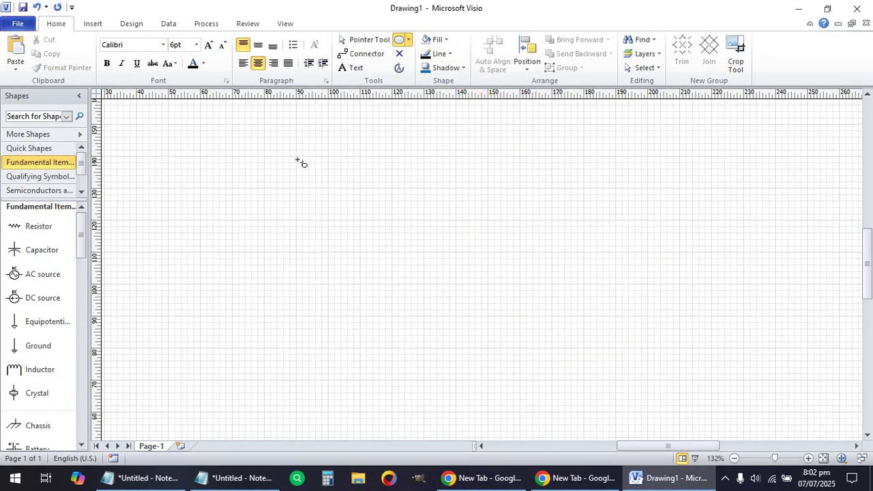
drag(296, 158, 422, 317)
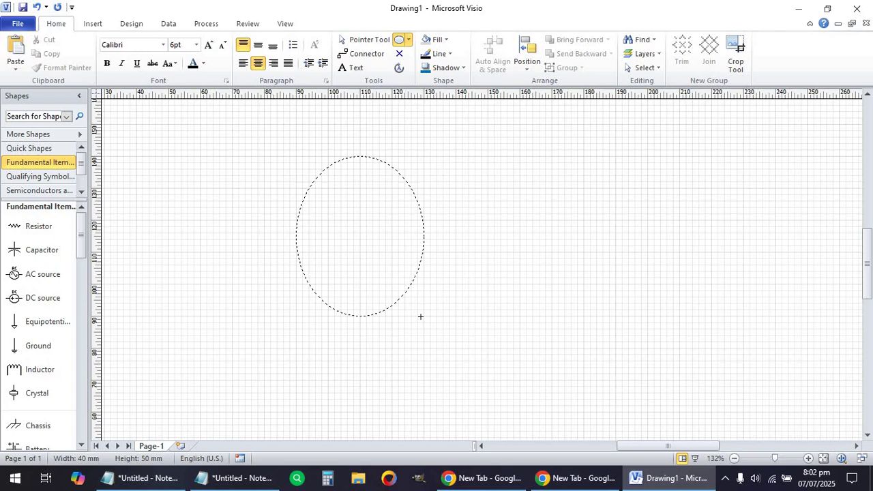
drag(420, 317, 423, 349)
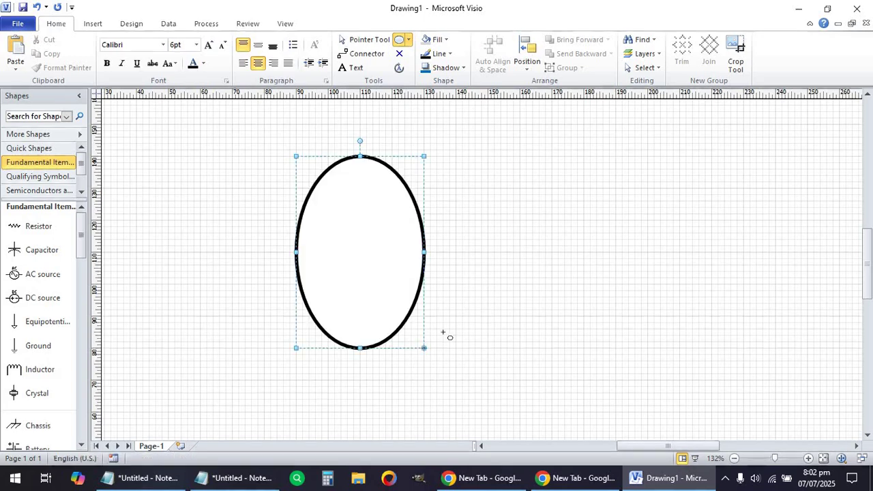
click(445, 44)
click(455, 189)
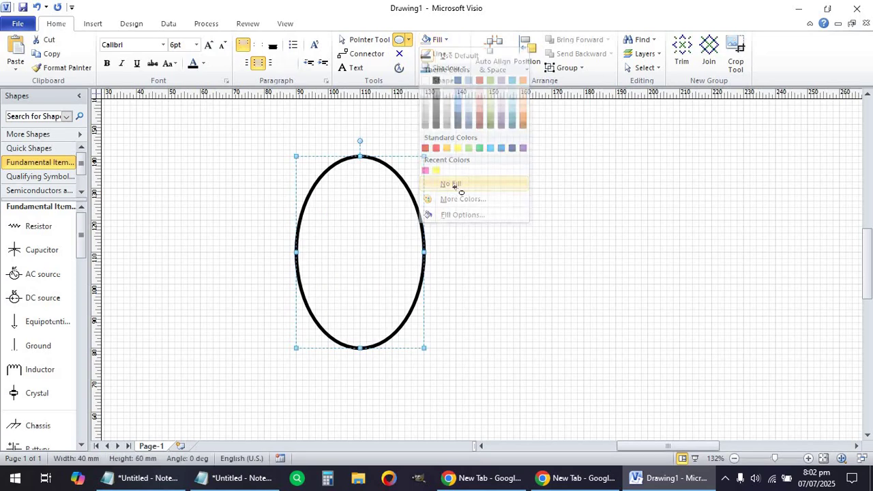
Duplicate the ellipse and place the copy level with the original, about 30 mm to its right, so the two overlap by about 10 mm.
click(50, 58)
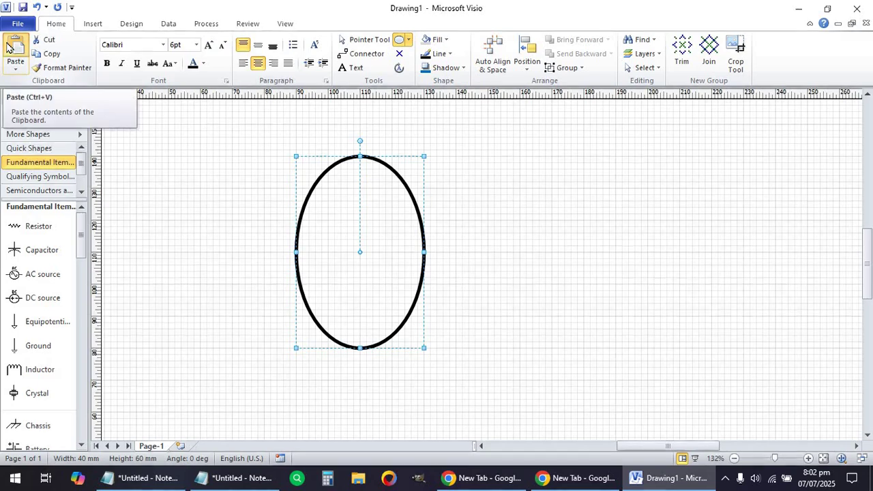
click(14, 48)
drag(443, 214, 495, 183)
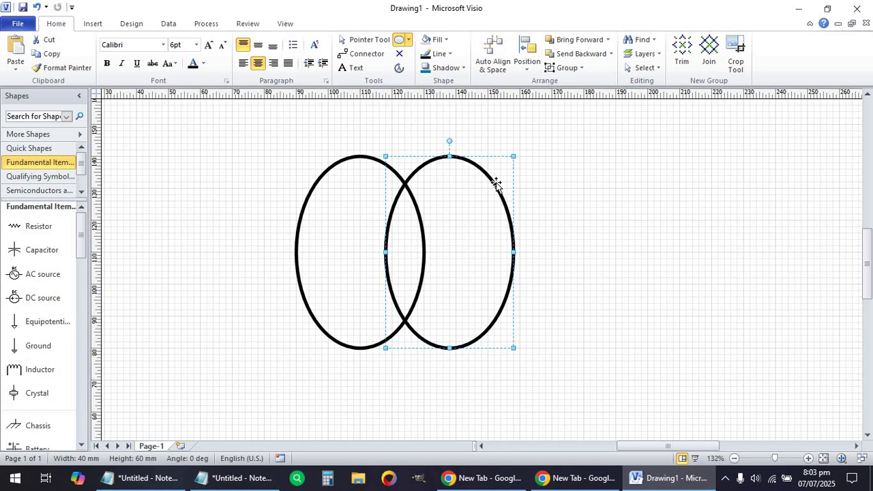
key(Right)
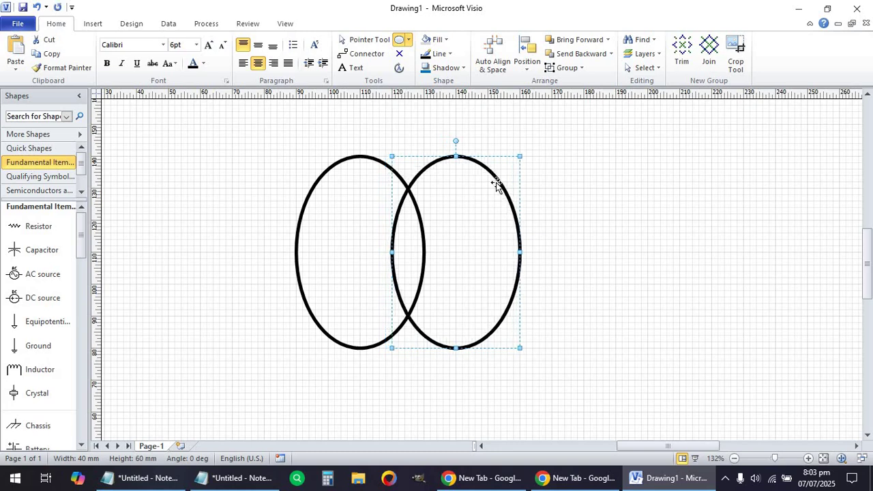
click(549, 241)
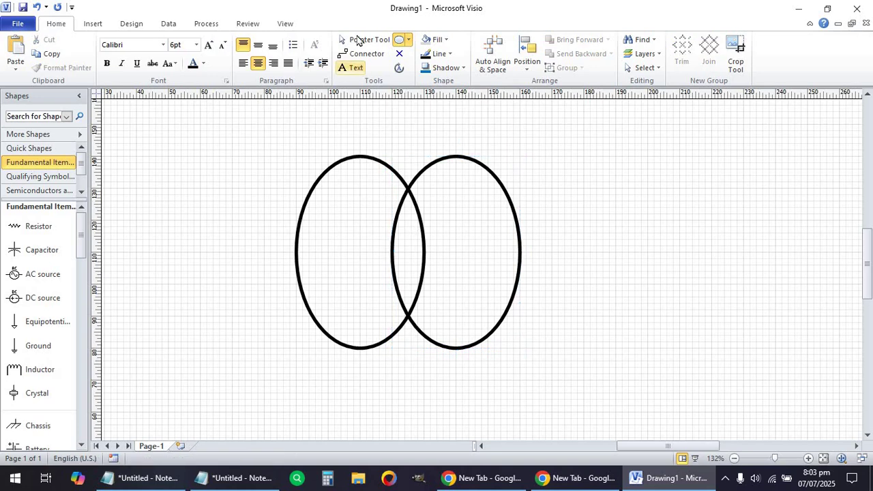
Duplicate both ellipses together and place the copies to the right to form an evenly overlapping row of four.
click(361, 40)
drag(275, 142, 517, 362)
click(51, 54)
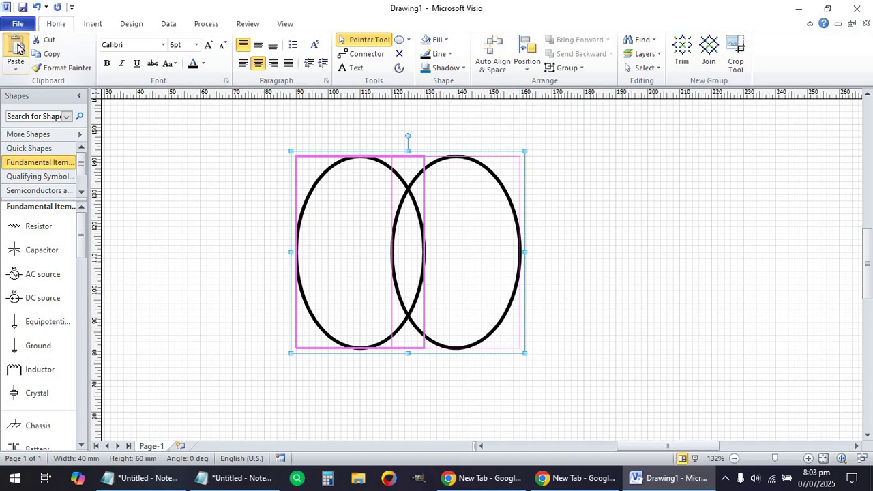
click(15, 51)
drag(342, 215, 506, 181)
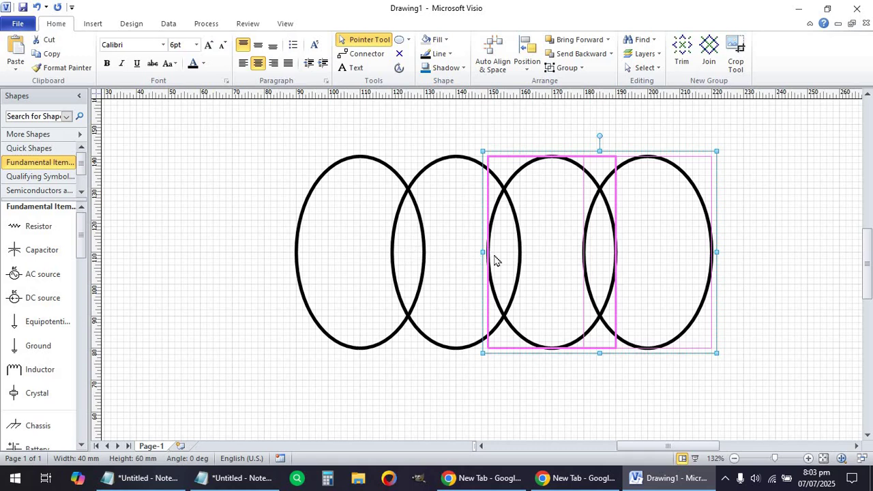
click(516, 253)
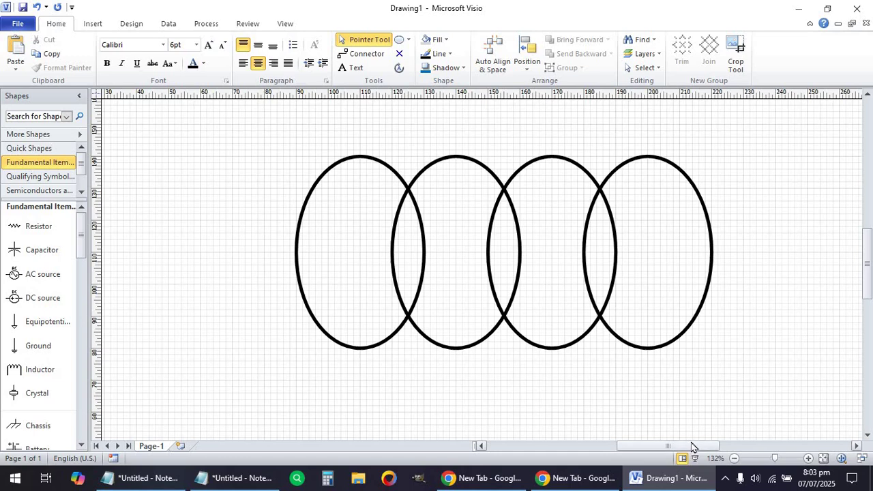
Duplicate the rightmost ellipse and place the copy level with the row over the second ellipse, narrowed to about 7 mm wide.
drag(693, 446, 697, 446)
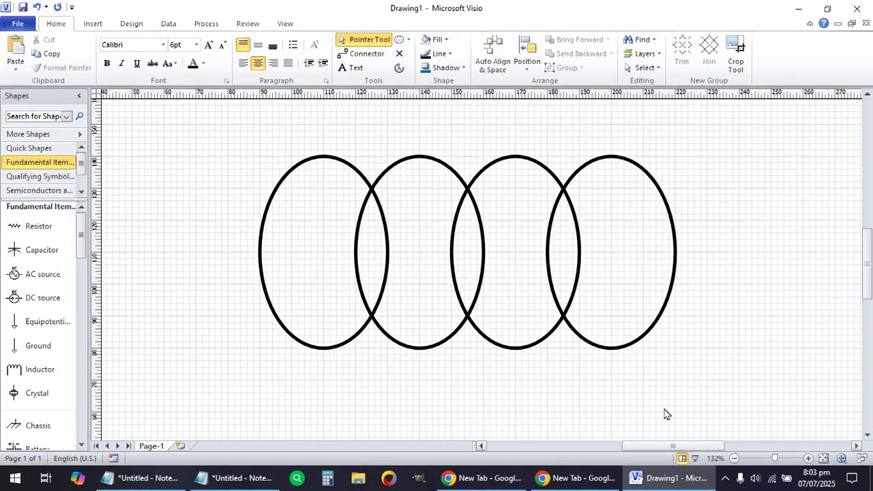
click(671, 219)
click(47, 54)
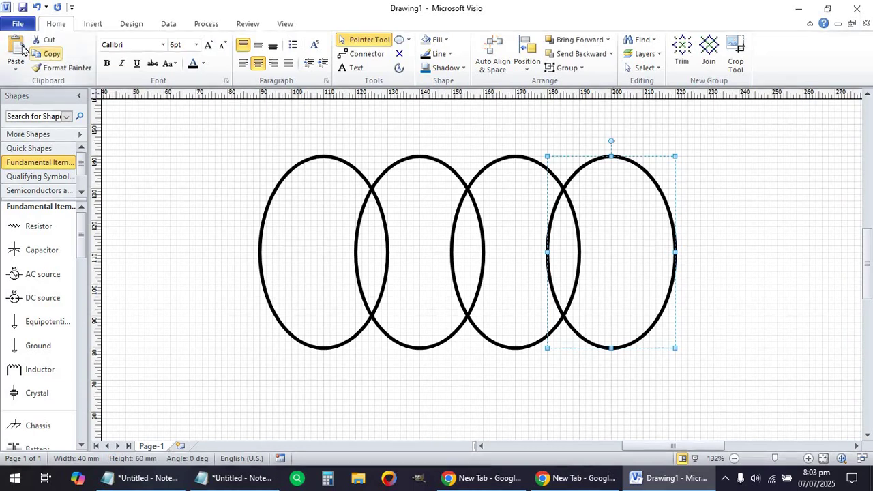
click(15, 52)
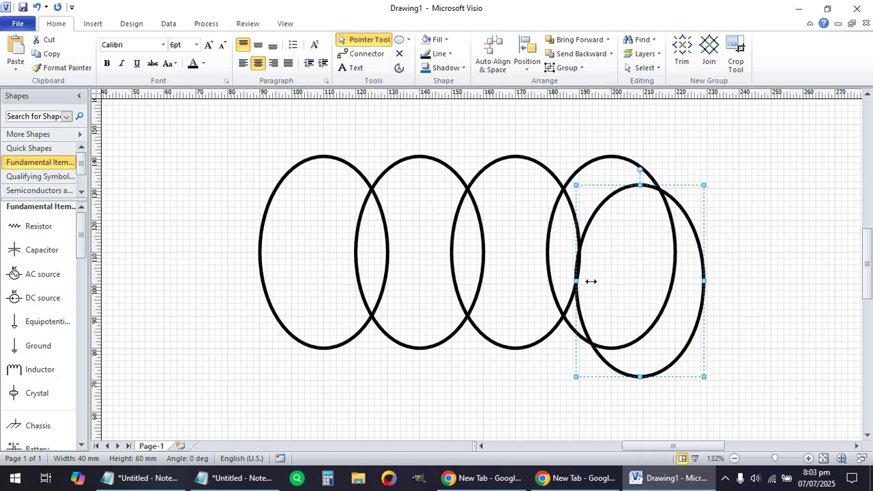
drag(590, 281, 414, 254)
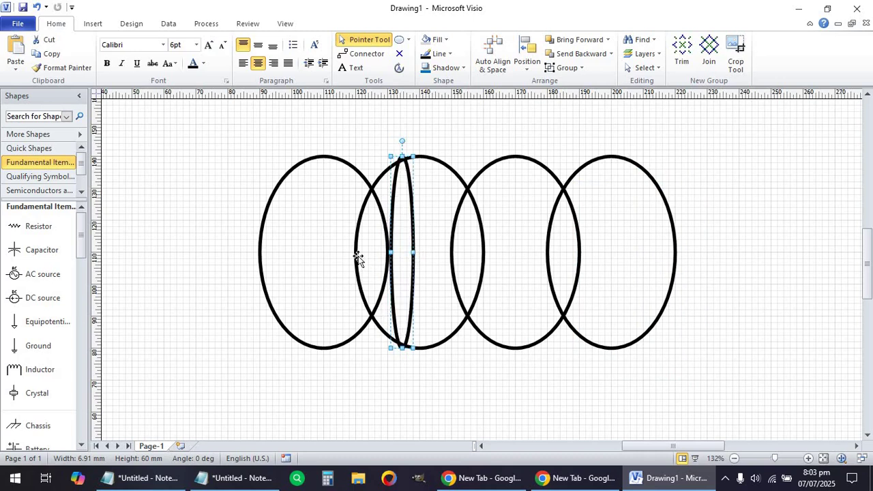
Align the left edge of the narrow ellipse with the left edge of the second large ellipse.
click(380, 312)
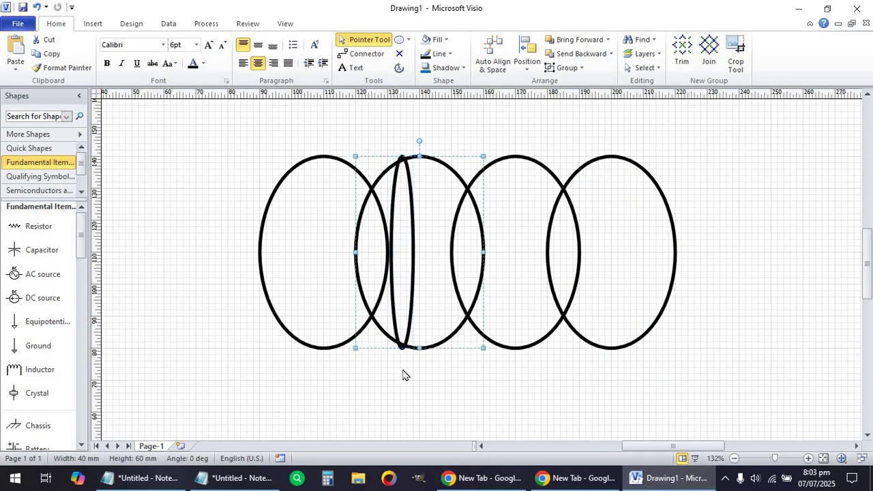
shift+click(412, 302)
click(532, 68)
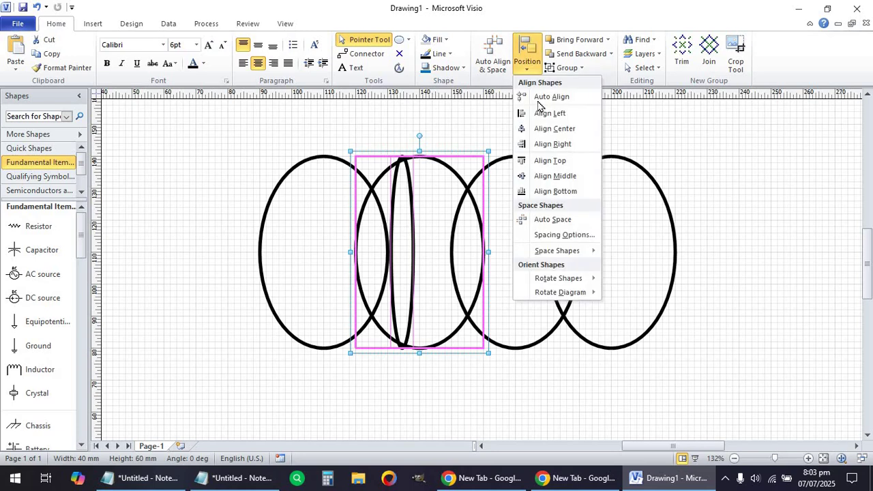
click(550, 111)
Widen the narrow ellipse to 10 mm so it spans the overlap between the first two large ellipses.
click(376, 250)
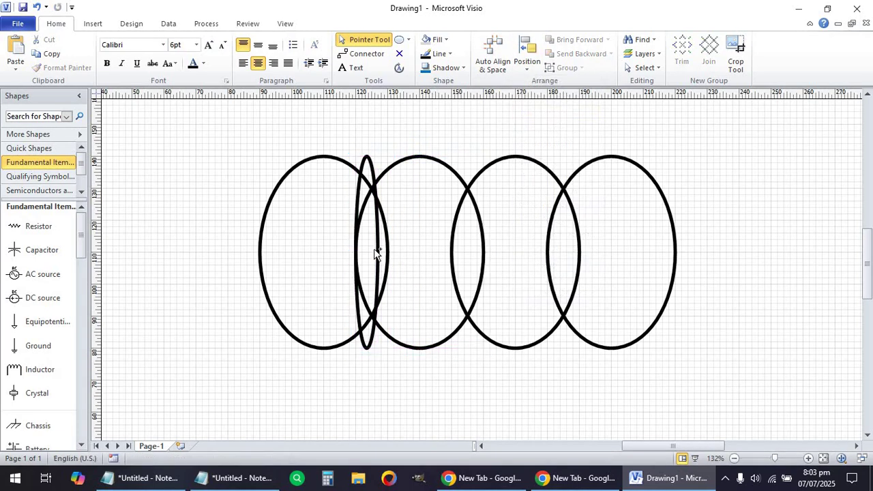
scroll(376, 253, up, 5)
drag(398, 275, 480, 277)
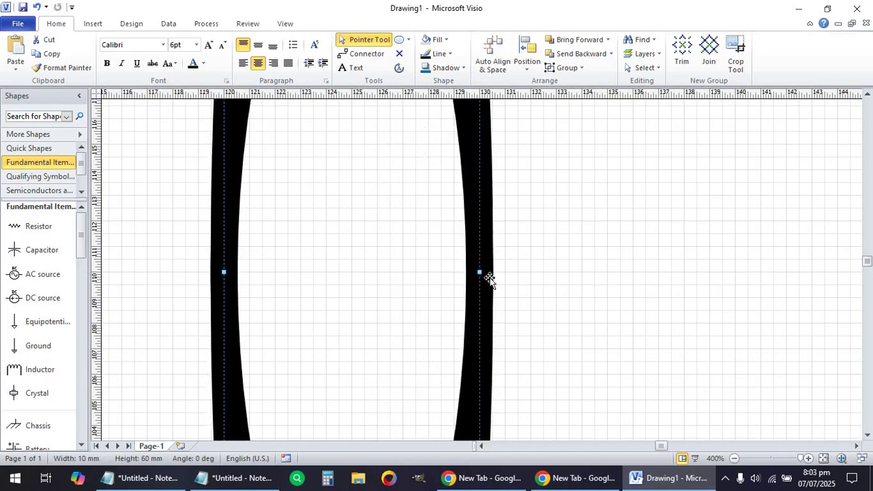
click(521, 282)
scroll(518, 284, down, 3)
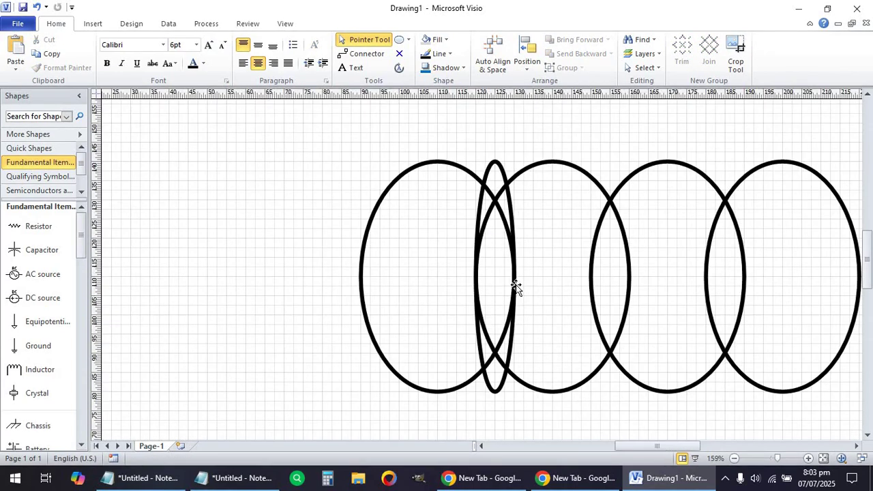
Shorten the narrow ellipse from both ends to about 43.5 mm high, fitting it around the crossings of the first two large ellipses.
click(495, 392)
drag(496, 393, 495, 357)
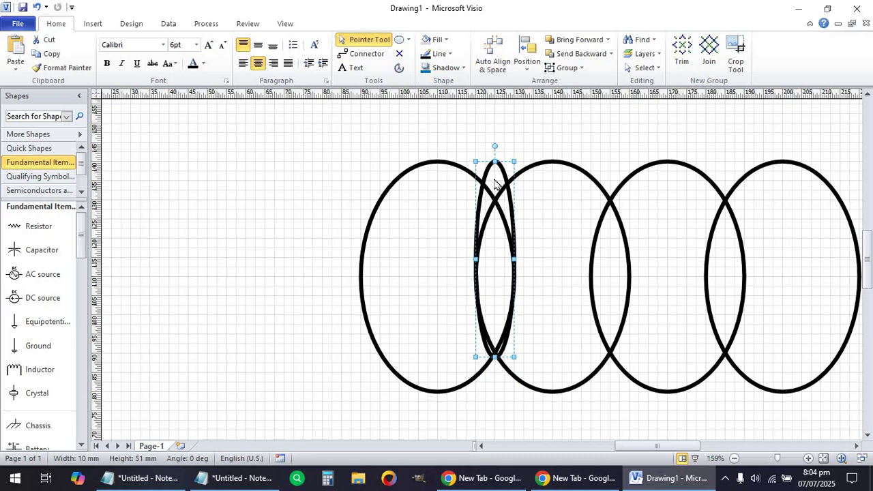
drag(497, 184, 497, 229)
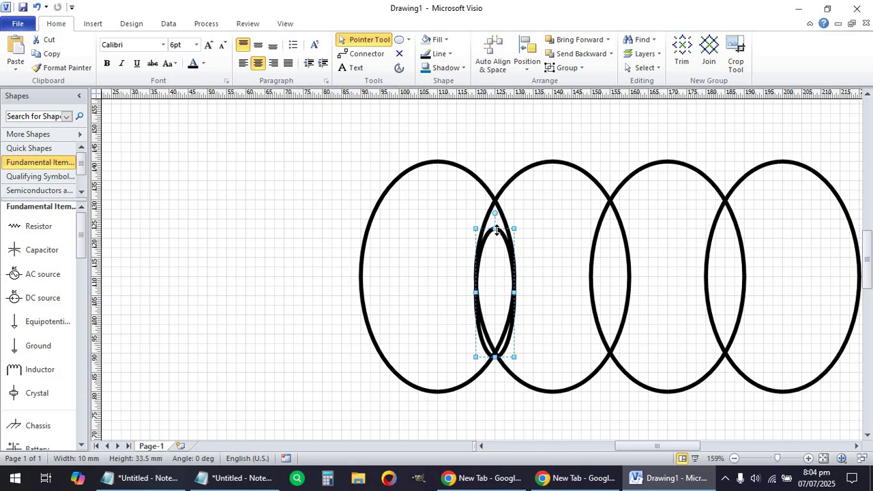
drag(497, 230, 498, 190)
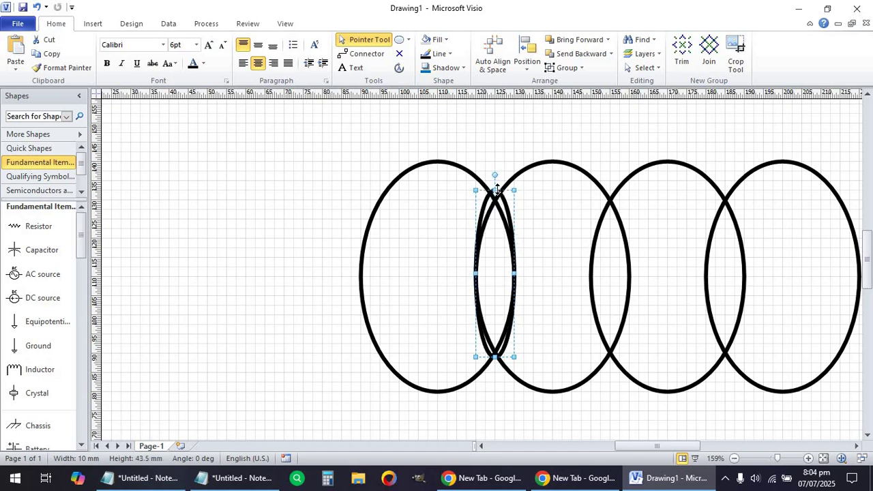
click(538, 275)
ctrl+scroll(507, 277, up, 2)
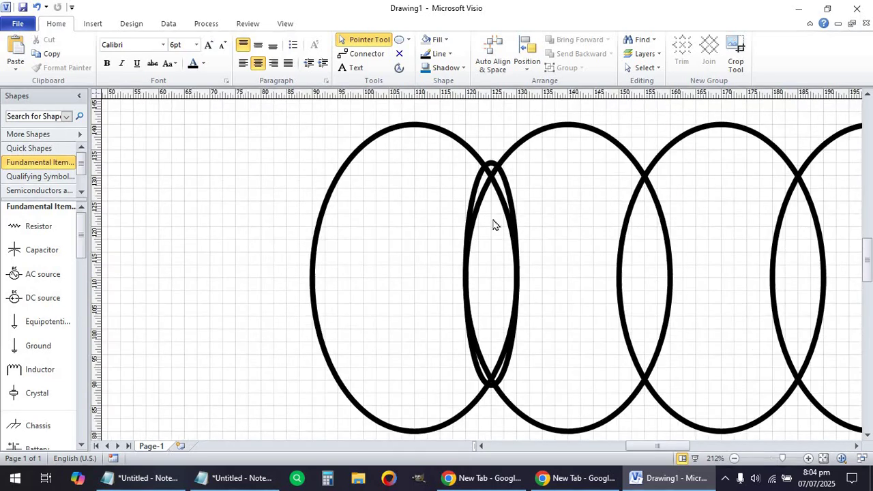
Align the left edge of the narrow ellipse with the left edge of the second large ellipse again.
click(539, 132)
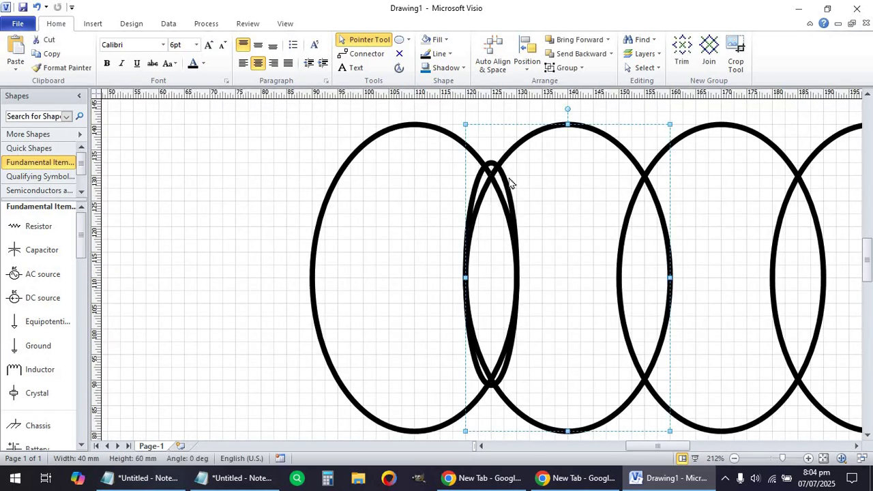
shift+click(506, 181)
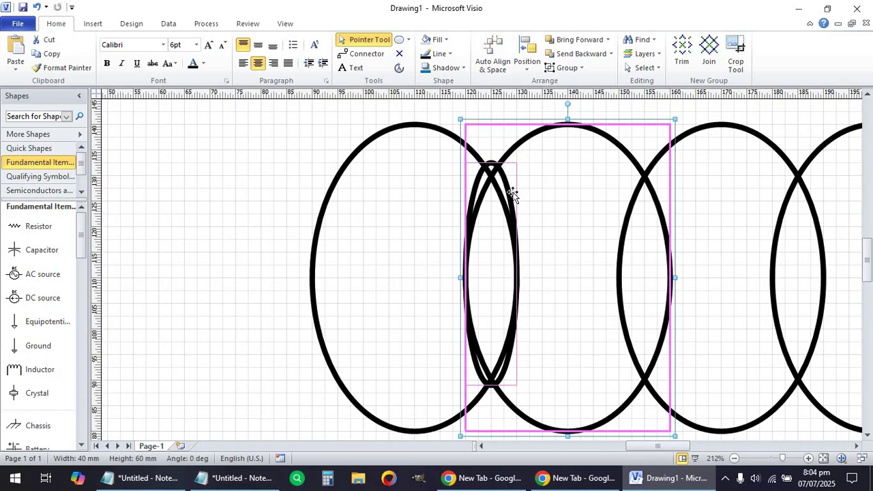
click(527, 57)
click(549, 113)
click(527, 234)
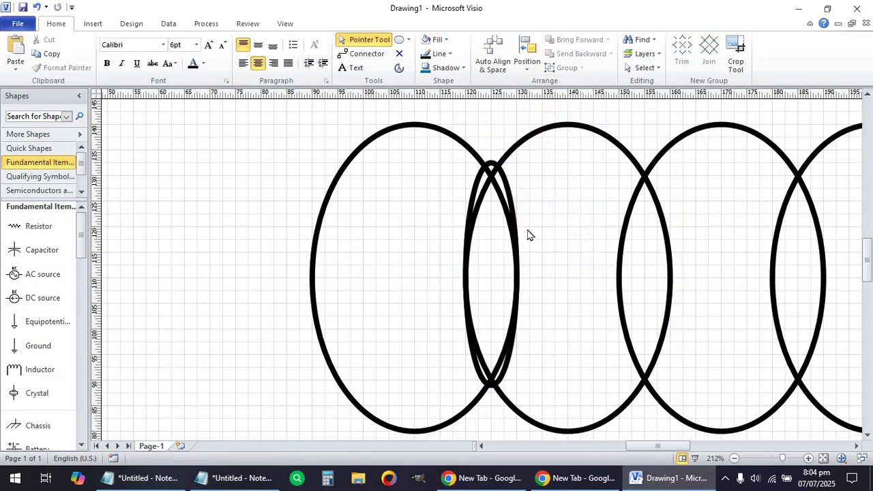
Duplicate the narrow ellipse and align the copy's left edge with the left edge of the third large ellipse.
scroll(520, 305, up, 4)
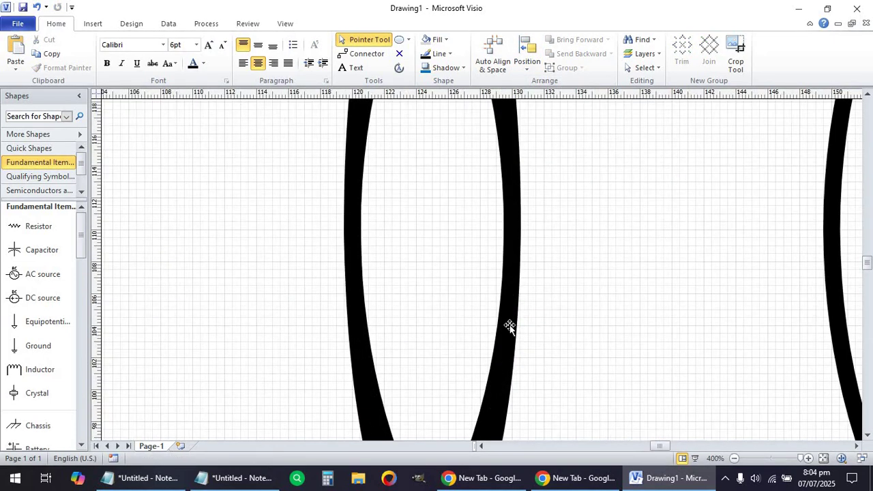
click(510, 336)
scroll(510, 336, up, 4)
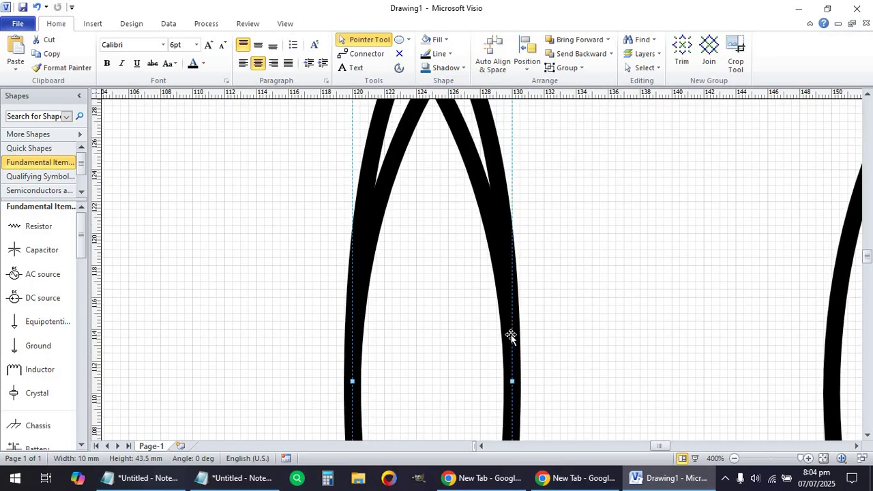
scroll(510, 335, down, 5)
scroll(513, 339, down, 5)
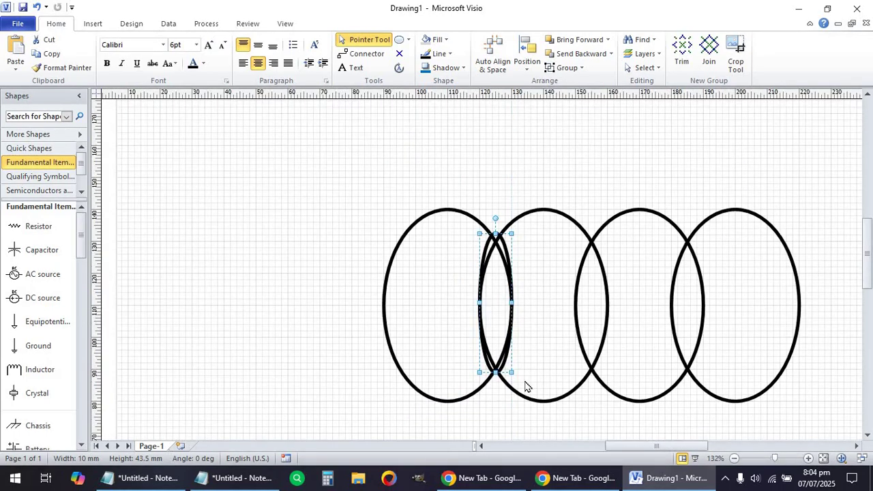
key(ctrl+d)
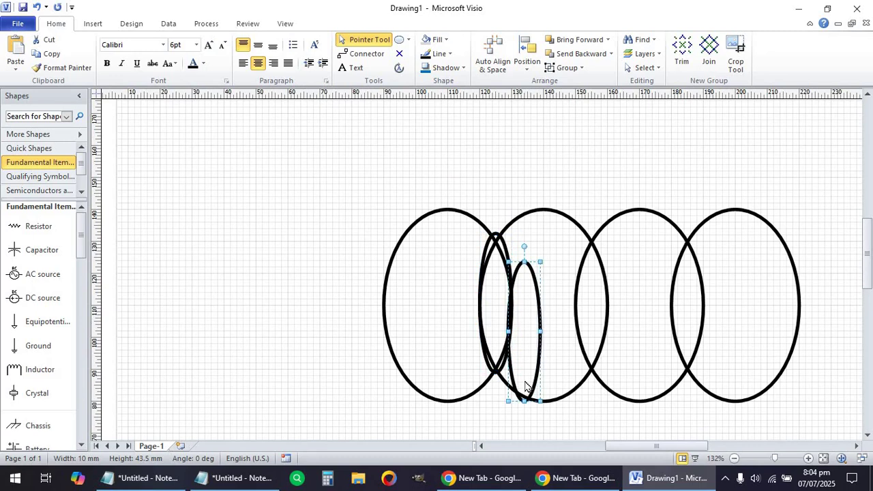
click(577, 315)
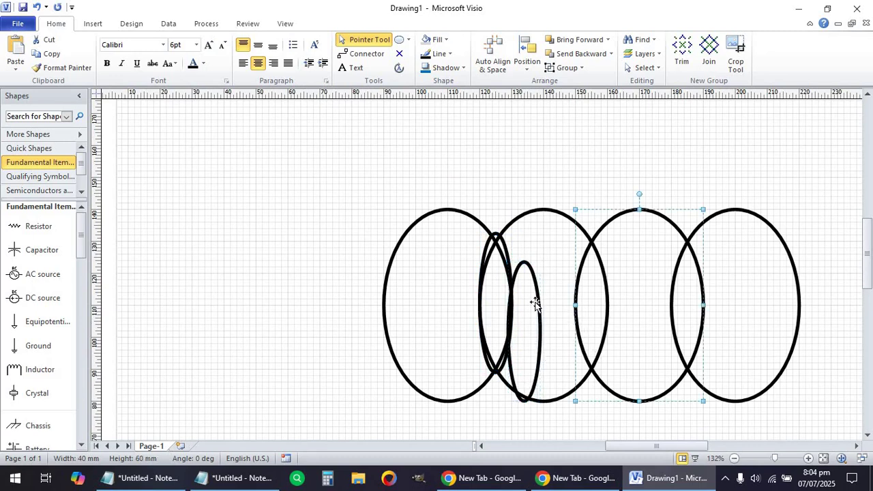
shift+click(536, 303)
click(527, 59)
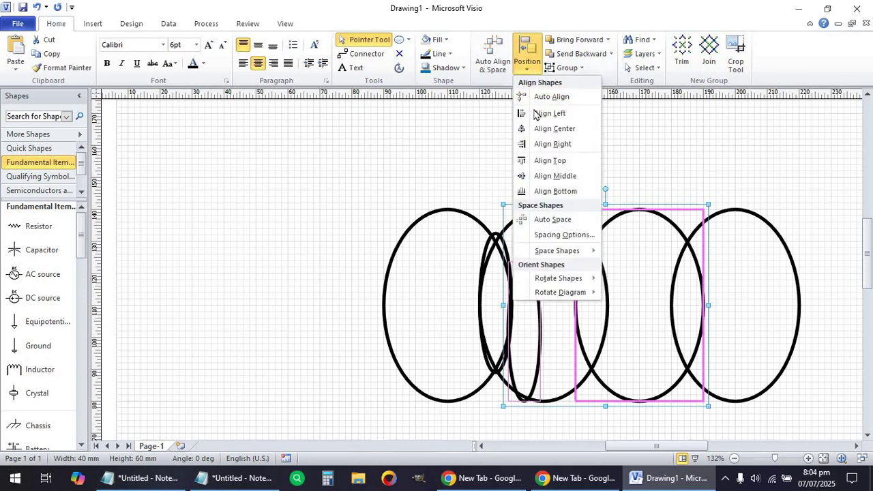
click(536, 114)
click(495, 213)
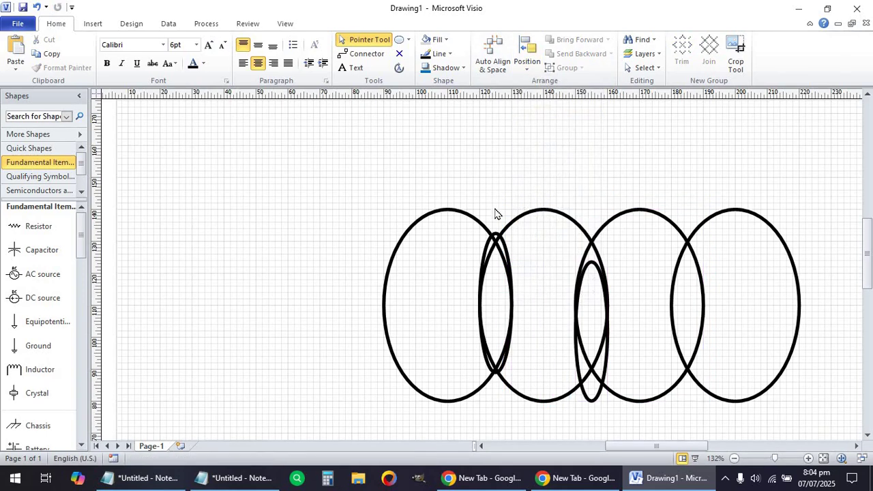
Add another copy of the narrow ellipse and align its left edge with the left edge of the fourth large ellipse.
click(15, 53)
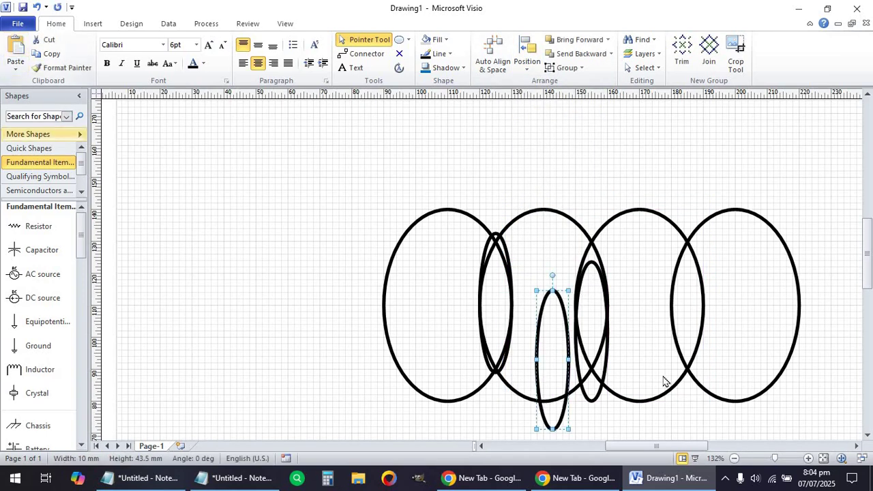
click(673, 299)
shift+click(542, 357)
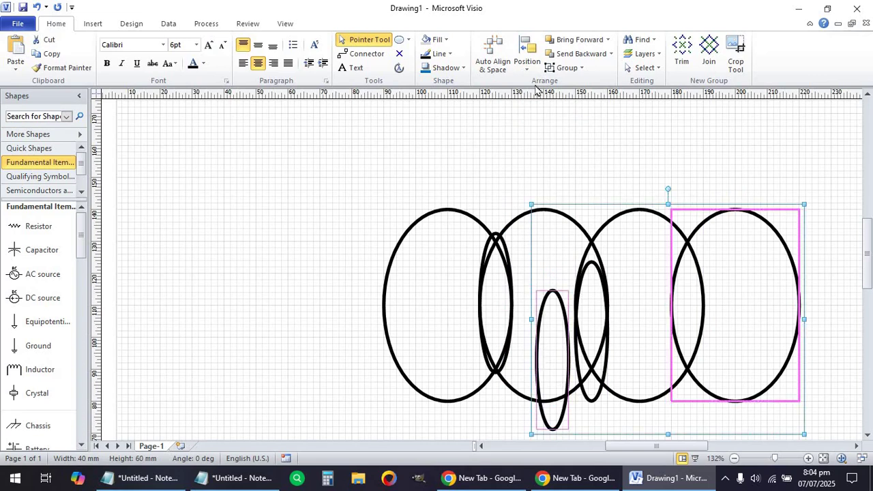
click(528, 61)
click(536, 115)
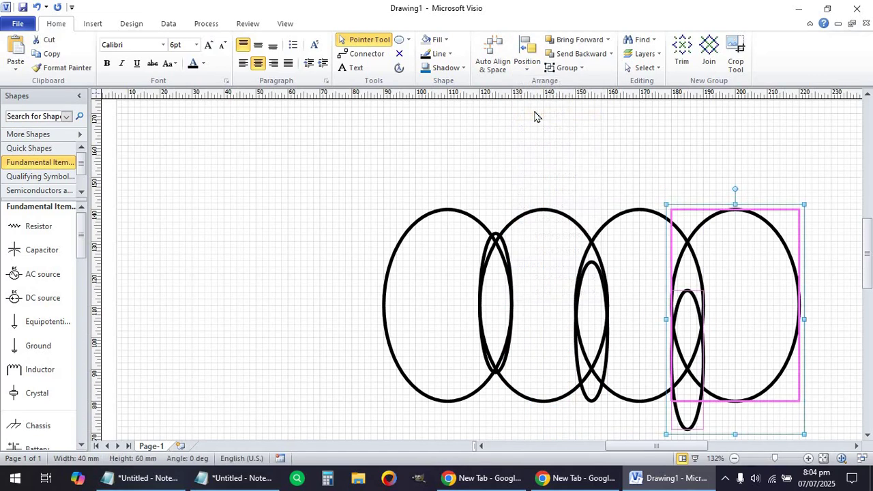
click(535, 116)
Align the middles of all three narrow ellipses with the middle of the first large ellipse.
click(457, 211)
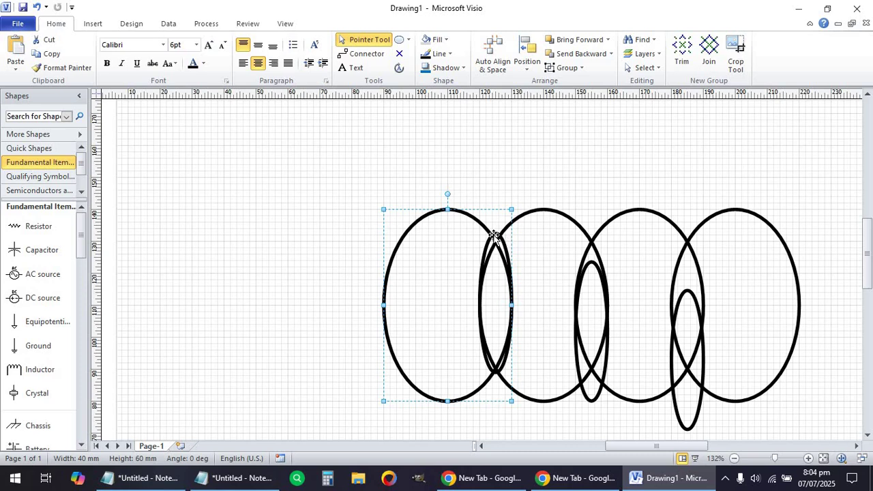
shift+click(496, 260)
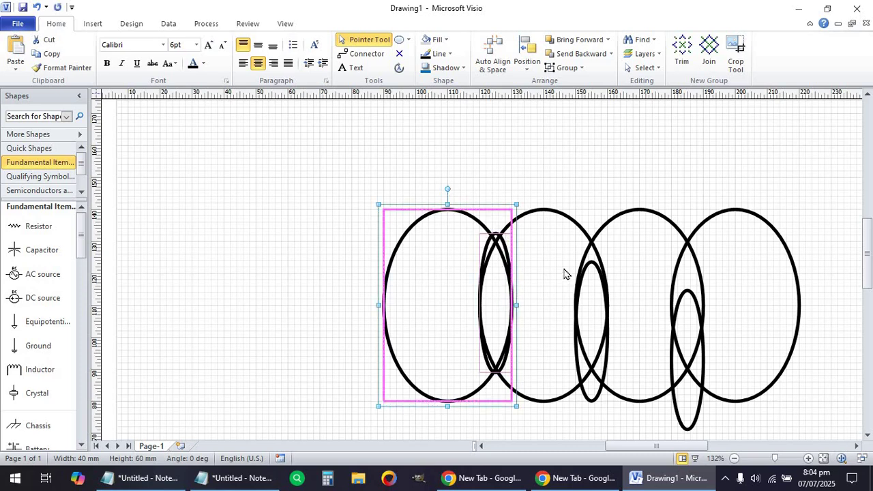
shift+click(598, 398)
shift+click(679, 428)
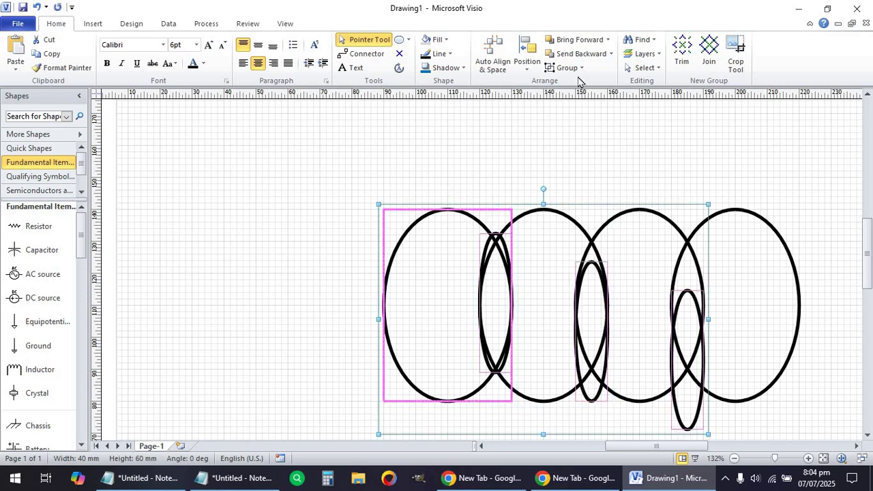
click(527, 65)
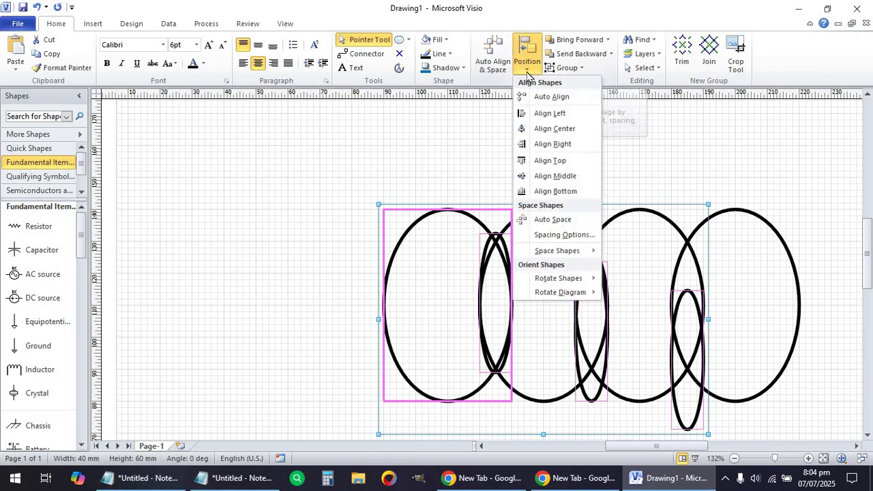
click(545, 179)
click(545, 180)
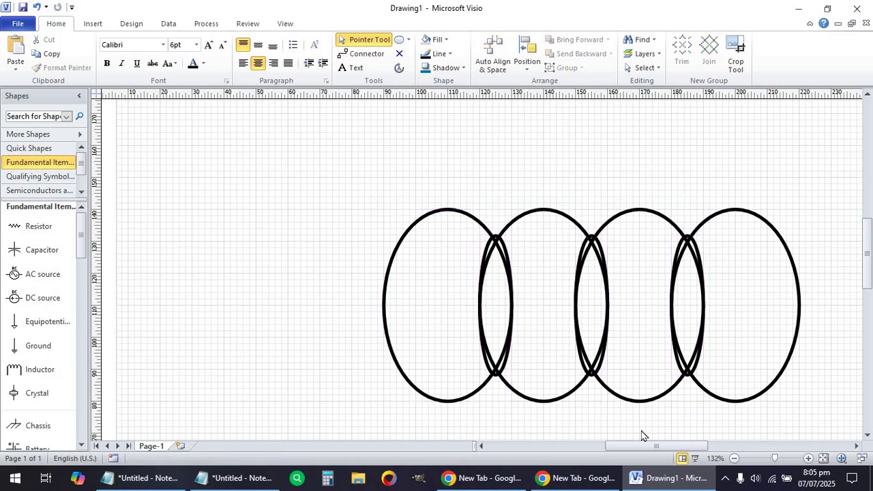
Trim all seven ellipses into separate segments at their crossings.
drag(659, 448, 677, 455)
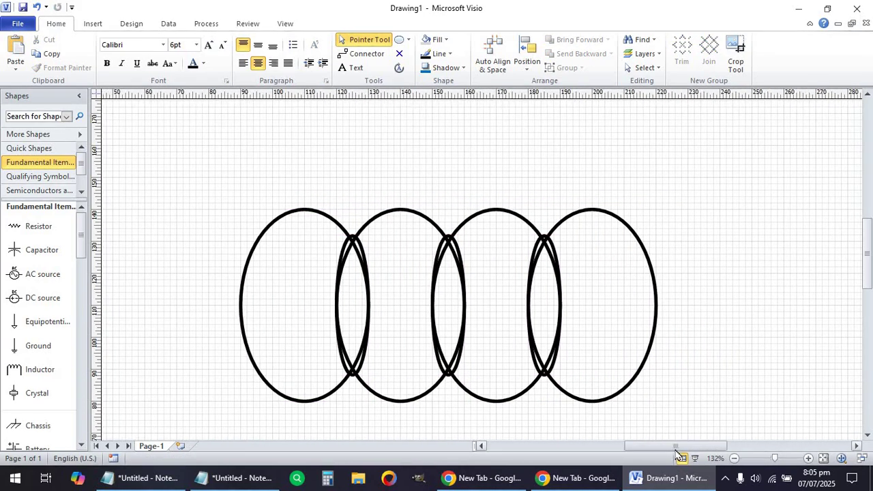
scroll(666, 421, down, 1)
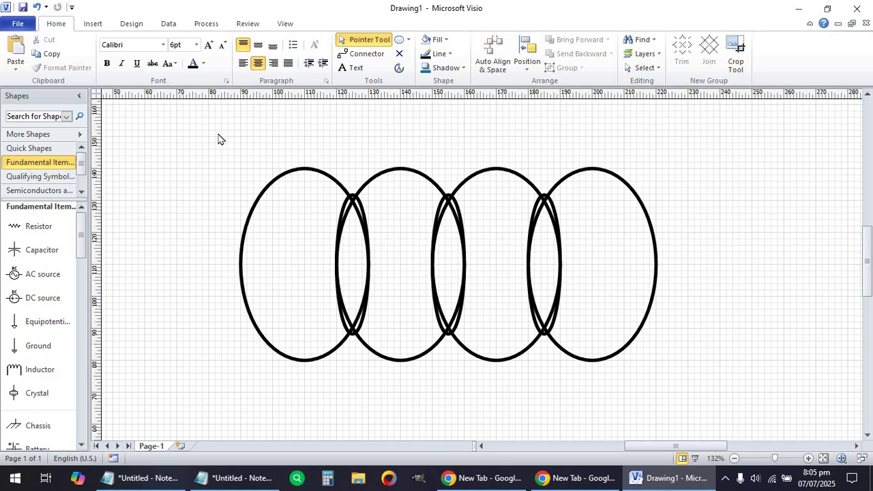
drag(218, 139, 738, 413)
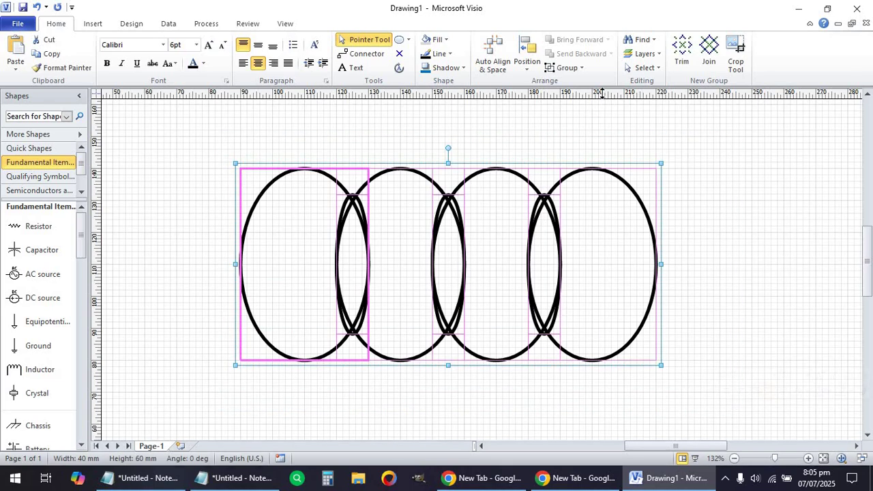
click(683, 47)
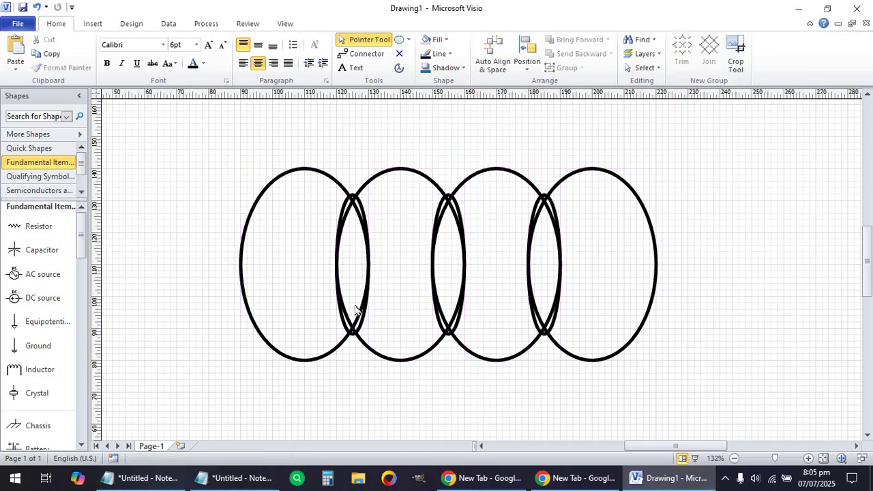
Delete the lower inner arcs of the first two large ellipses and the small leftover pieces at their lower crossing.
scroll(355, 330, up, 1)
scroll(352, 324, up, 1)
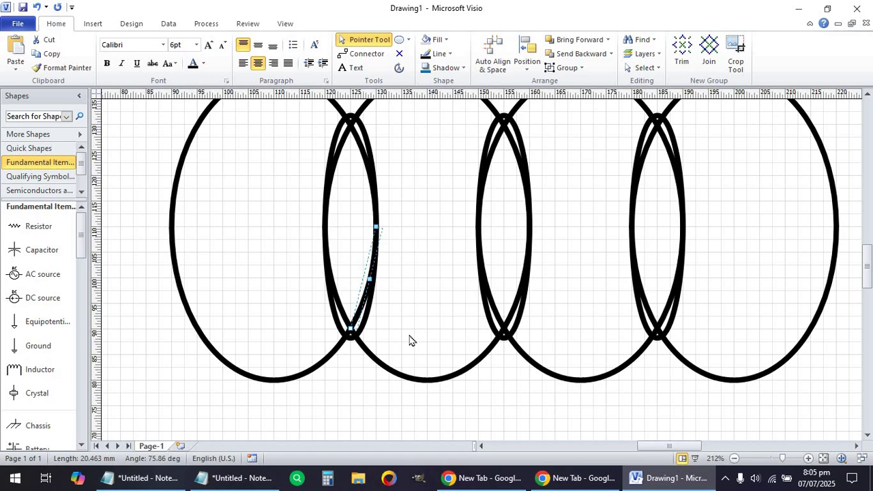
key(Delete)
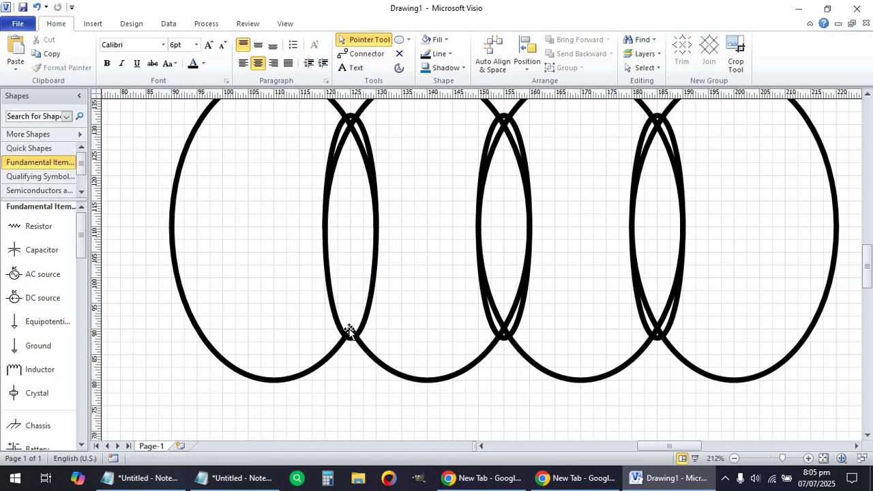
click(349, 330)
key(Delete)
click(352, 331)
key(Delete)
Delete the upper segments of the first narrow ellipse, keeping the large ellipses' arcs in the upper half of that overlap.
click(340, 176)
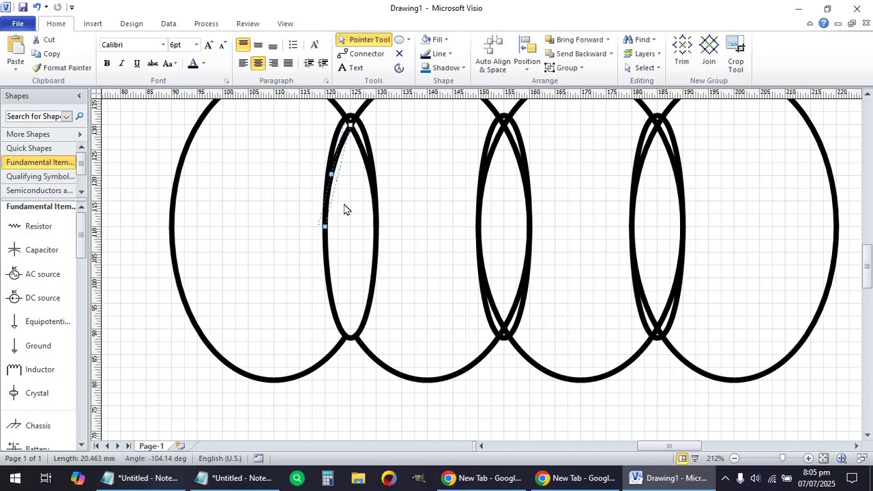
scroll(344, 209, up, 1)
key(Delete)
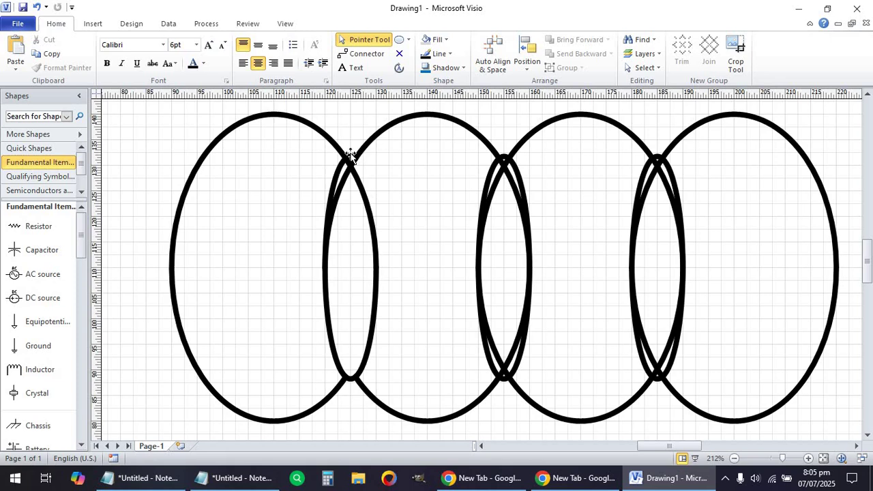
click(351, 164)
key(Delete)
click(330, 198)
key(Delete)
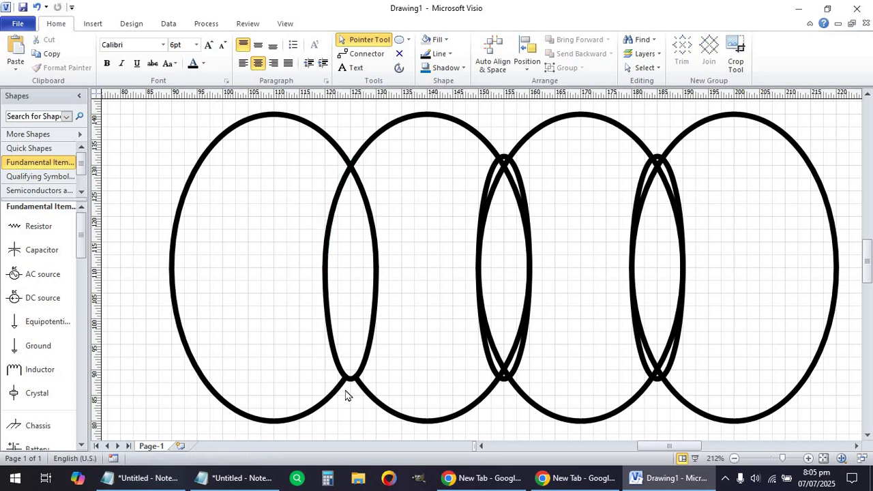
Delete the large ellipses' lower inner arcs and the leftover pieces at the lower crossing of the second overlap.
click(506, 374)
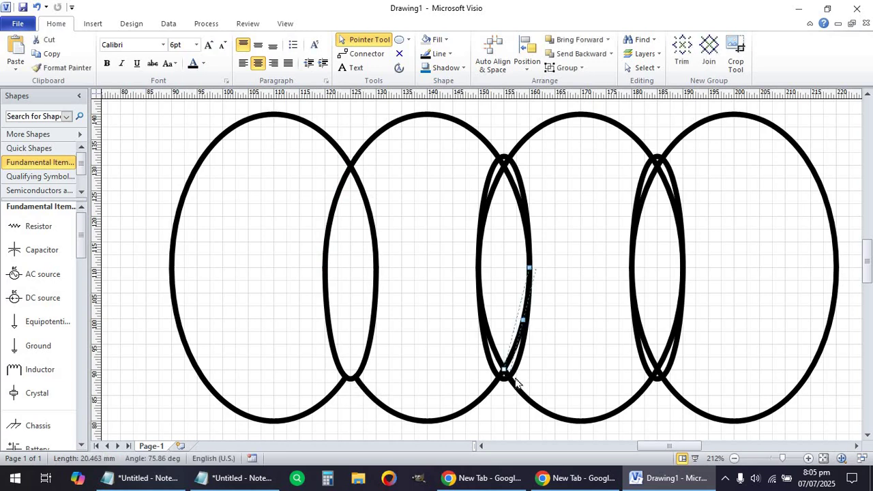
key(Delete)
click(499, 359)
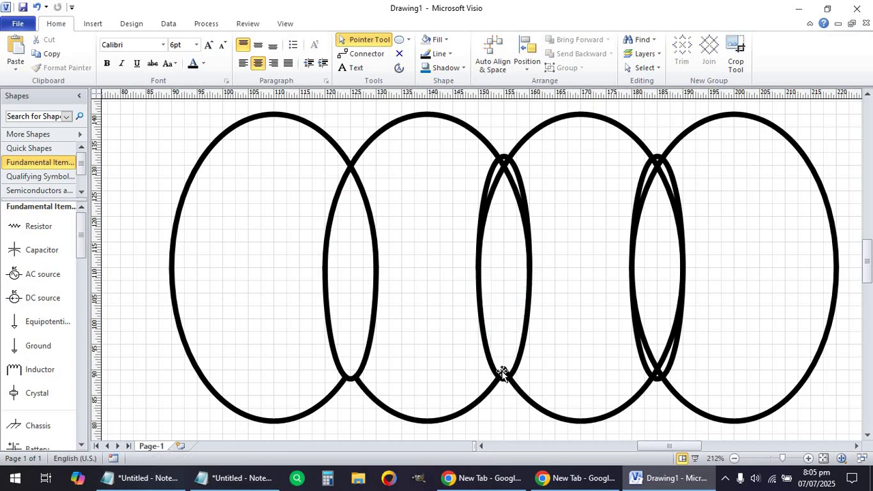
key(Delete)
click(504, 375)
key(Delete)
click(505, 373)
key(Delete)
Delete the upper segments of the second narrow ellipse, including its small top piece.
click(519, 178)
key(Delete)
click(488, 172)
key(Delete)
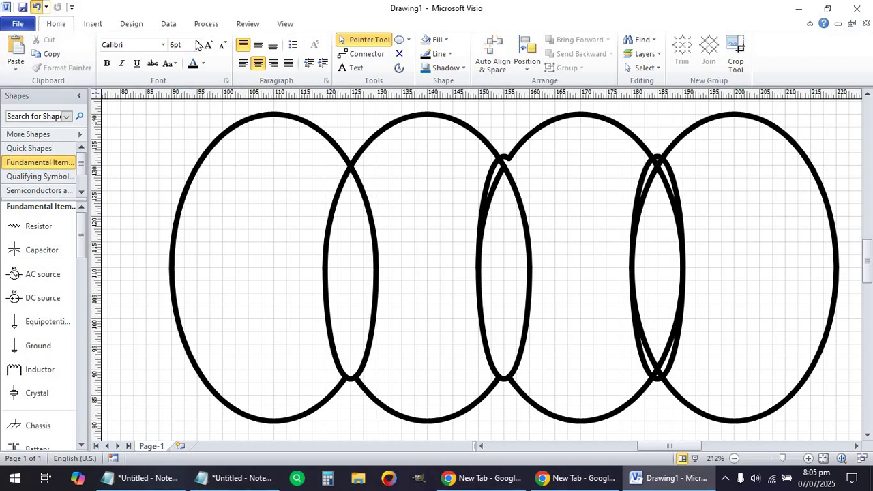
key(ctrl+z)
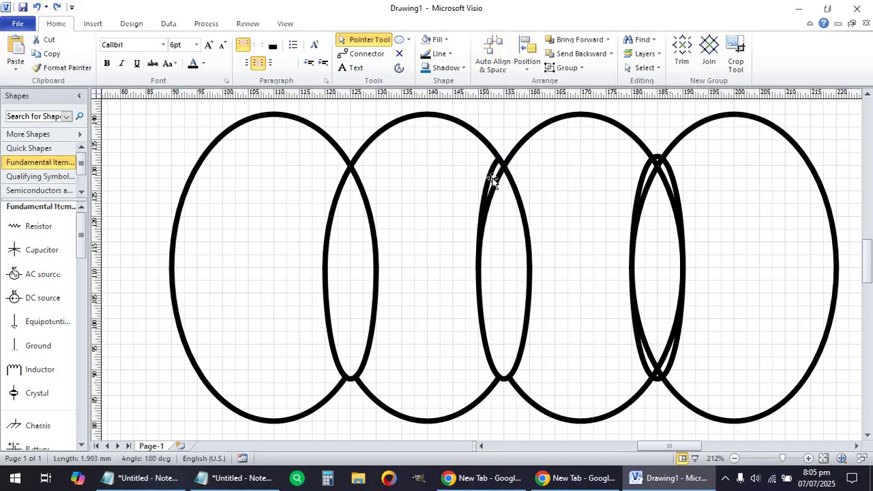
key(Delete)
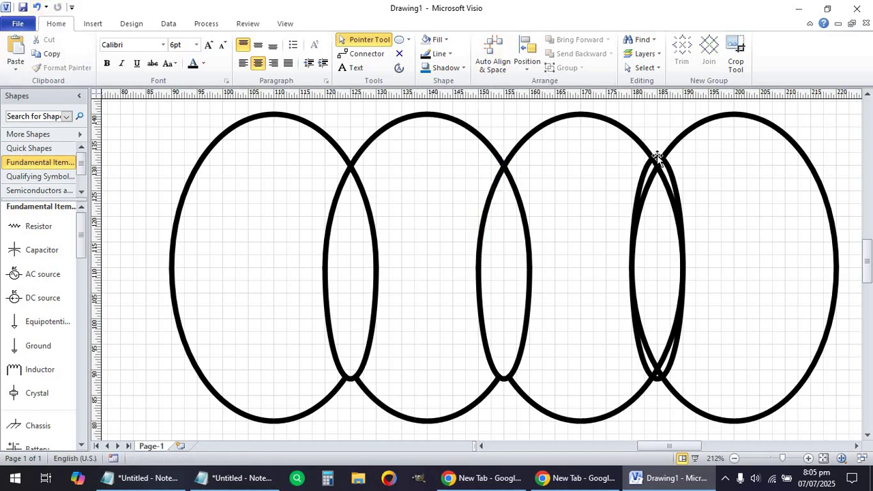
Delete the upper segments of the third narrow ellipse, keeping the large ellipses' arcs in the upper half.
click(659, 185)
click(676, 171)
click(652, 179)
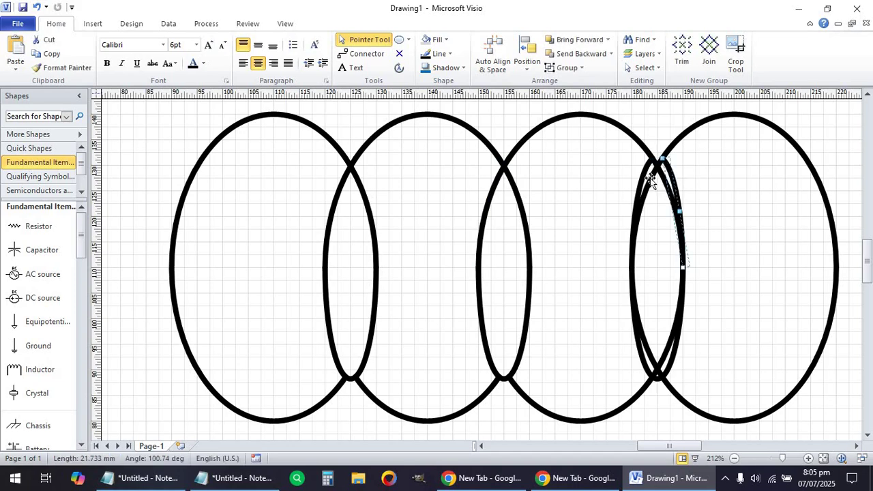
key(ctrl+h)
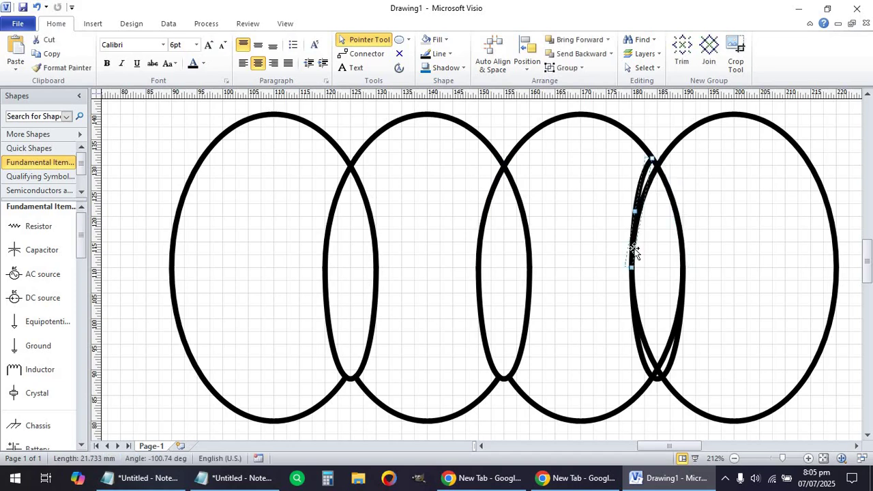
key(Delete)
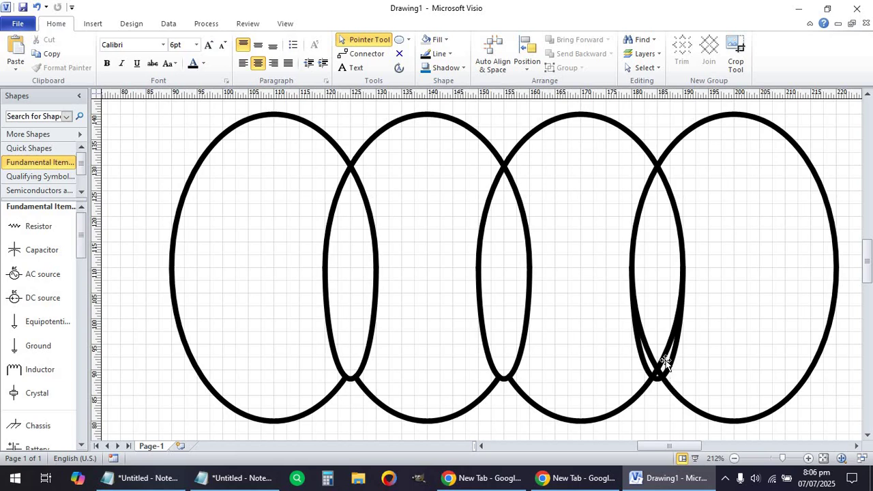
Delete the large ellipses' lower inner arcs and the leftover pieces at the lower crossing of the third overlap.
click(654, 382)
key(Delete)
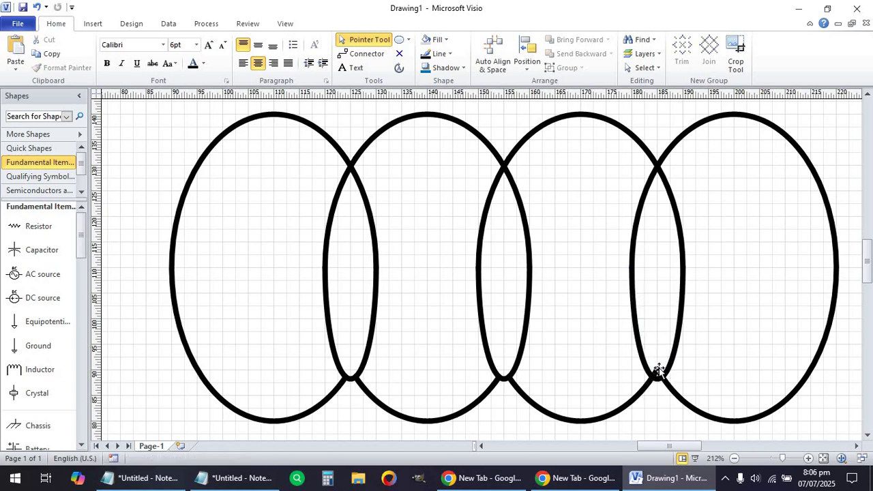
click(658, 374)
key(Delete)
click(658, 373)
key(Delete)
Delete the bottom arcs of the second and third large ellipses, between the narrow loops.
click(640, 395)
key(Delete)
click(471, 409)
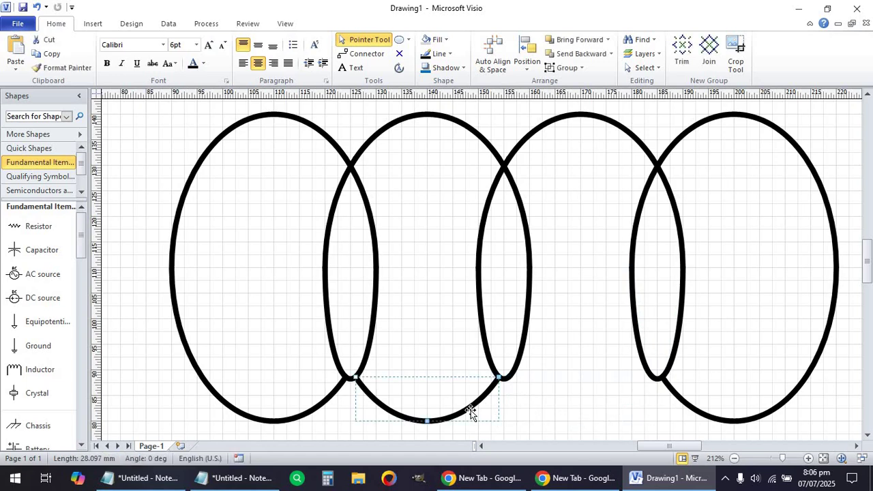
key(Delete)
scroll(441, 370, down, 2)
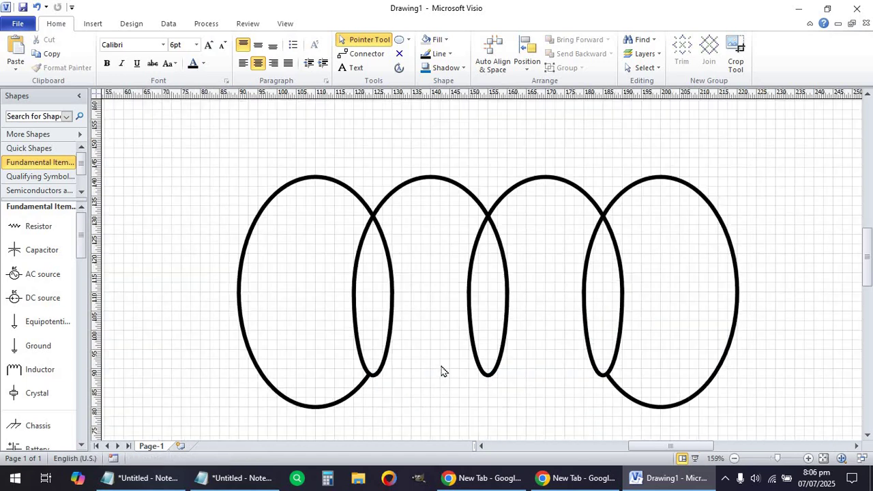
scroll(441, 371, down, 1)
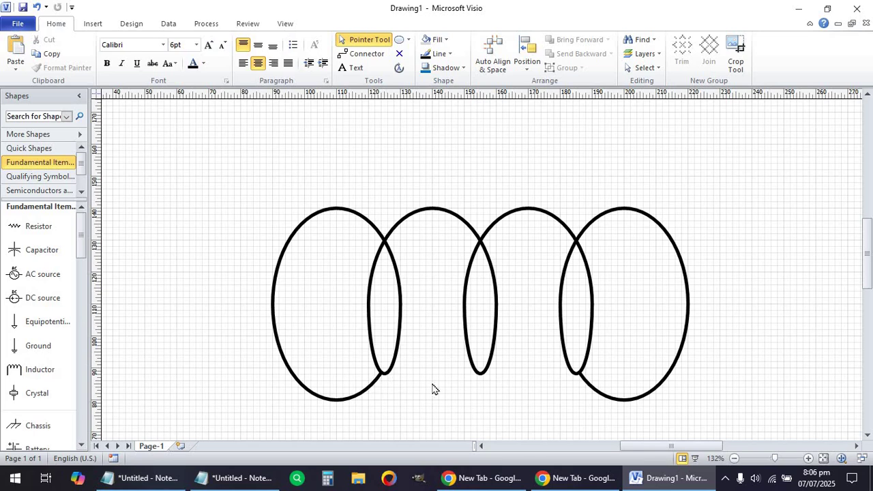
scroll(436, 391, down, 1)
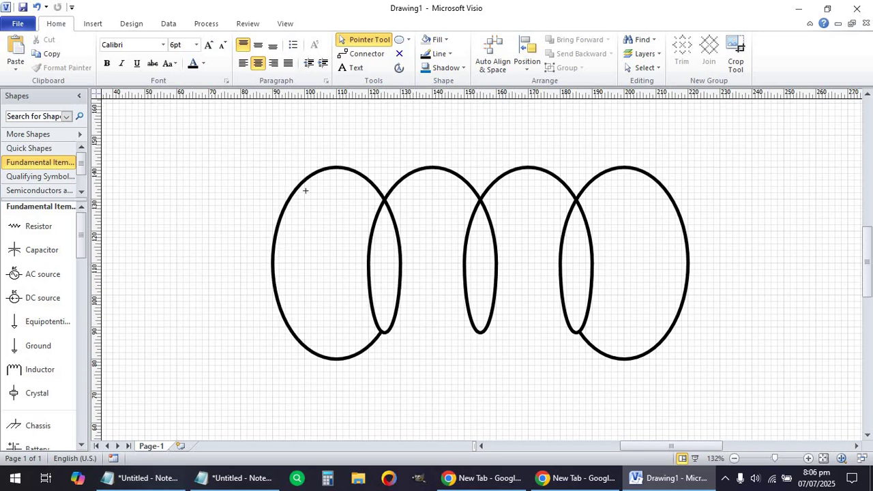
drag(253, 145, 725, 389)
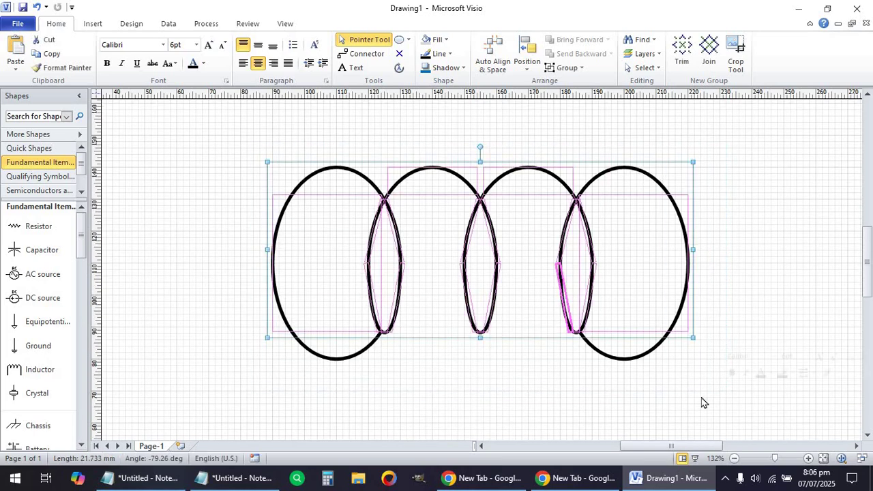
click(631, 393)
drag(241, 154, 714, 413)
click(403, 387)
drag(240, 129, 756, 446)
scroll(704, 410, up, 1)
click(688, 417)
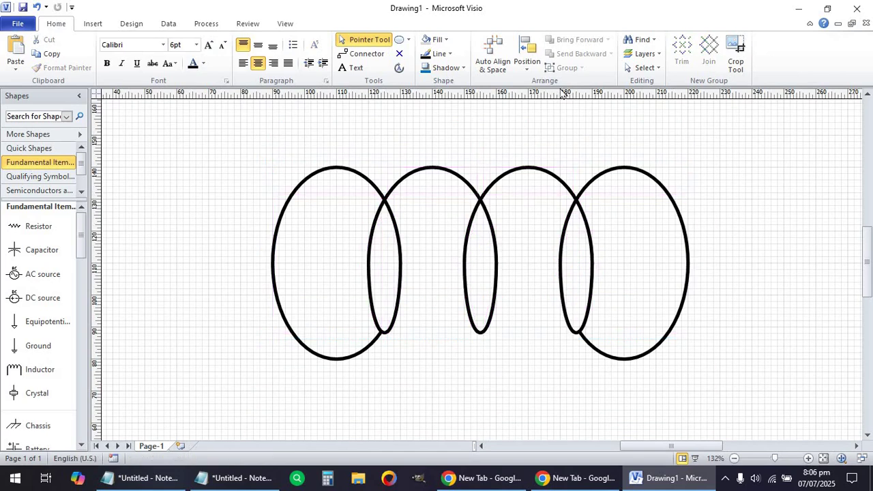
Draw a horizontal line about 190 mm long across all the ellipses, extending past both ends of the coil.
click(440, 54)
click(411, 43)
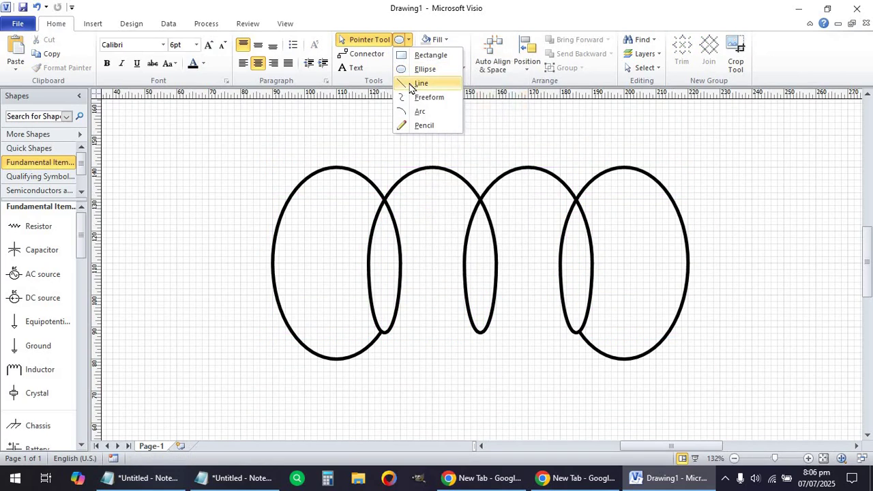
click(418, 84)
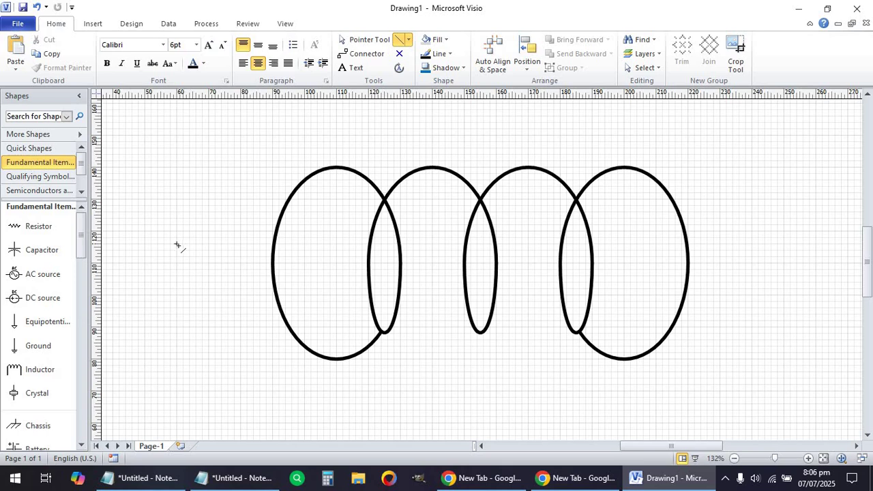
drag(177, 232, 704, 234)
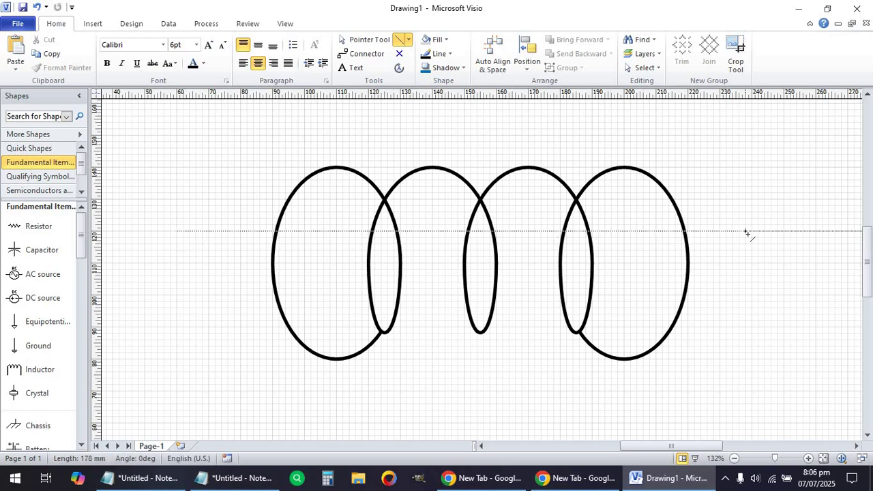
drag(780, 233, 784, 231)
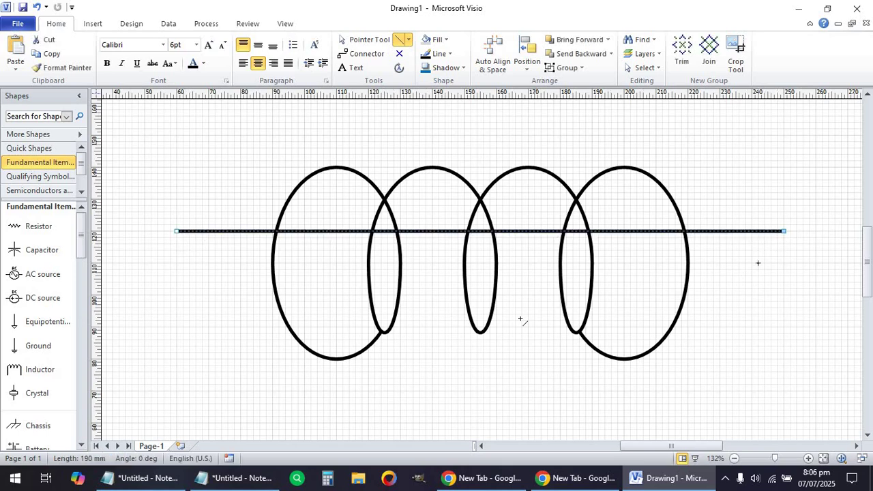
key(ctrl+1)
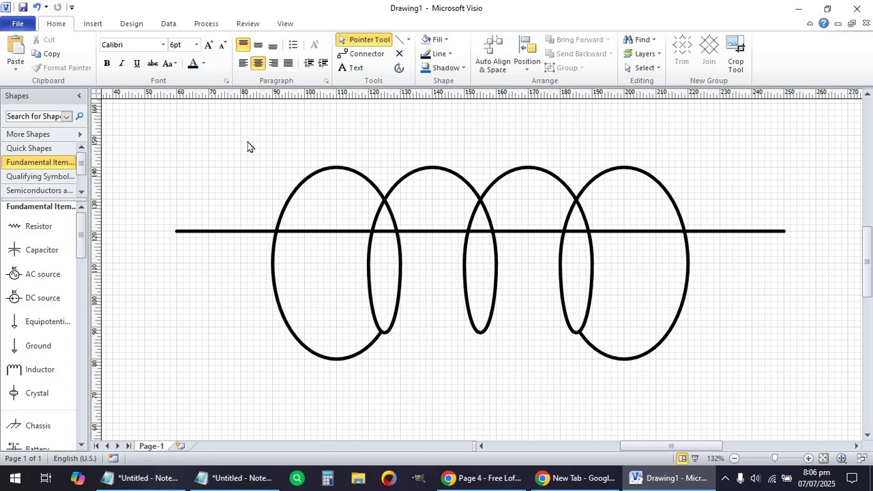
Group all the ellipse segments of the coil, leaving the horizontal line out.
mouse_move(253, 140)
mouse_down()
mouse_move(462, 312)
mouse_move(693, 394)
mouse_up()
shift+click(193, 232)
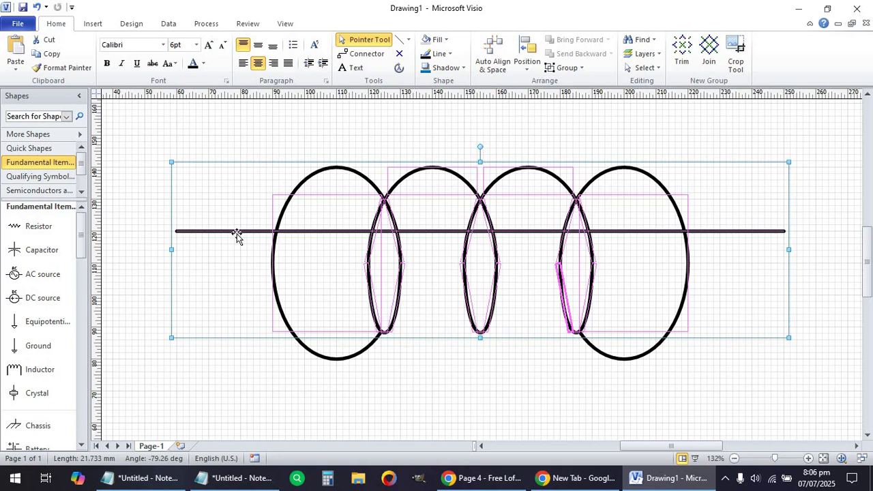
drag(269, 139, 746, 407)
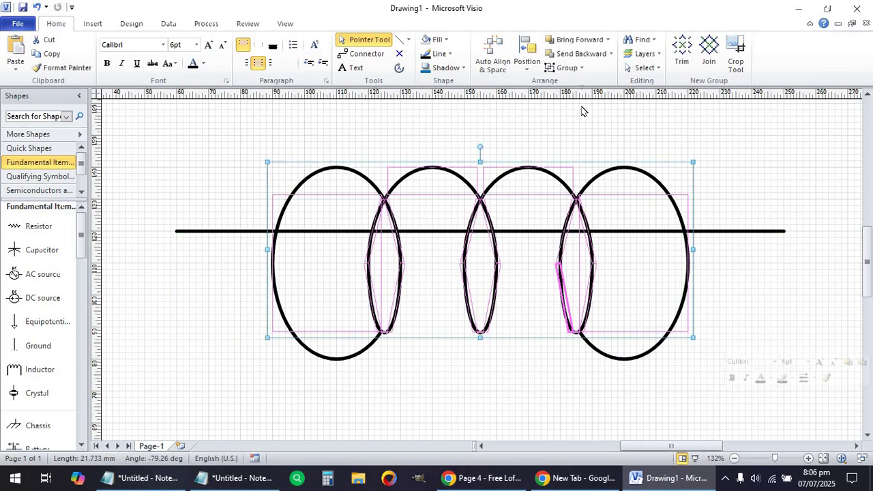
click(566, 67)
click(575, 84)
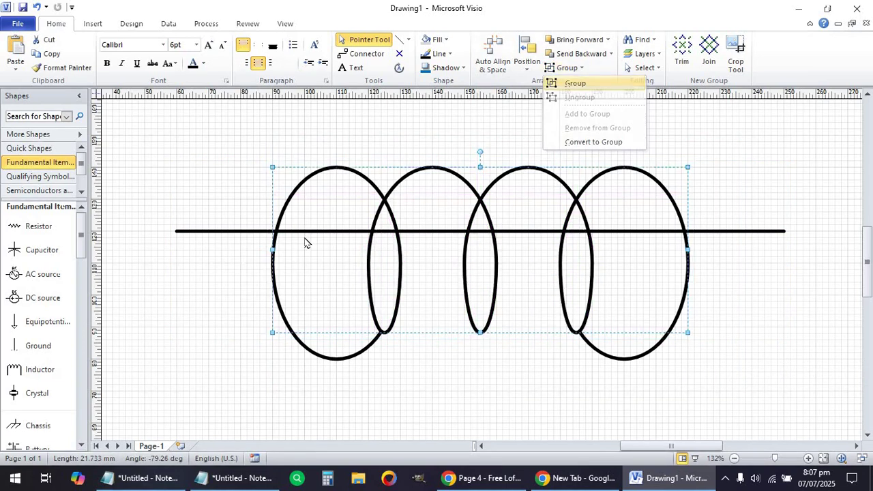
Align the horizontal line with the grouped coil using Align Middle and Align Center.
shift+click(217, 232)
click(526, 54)
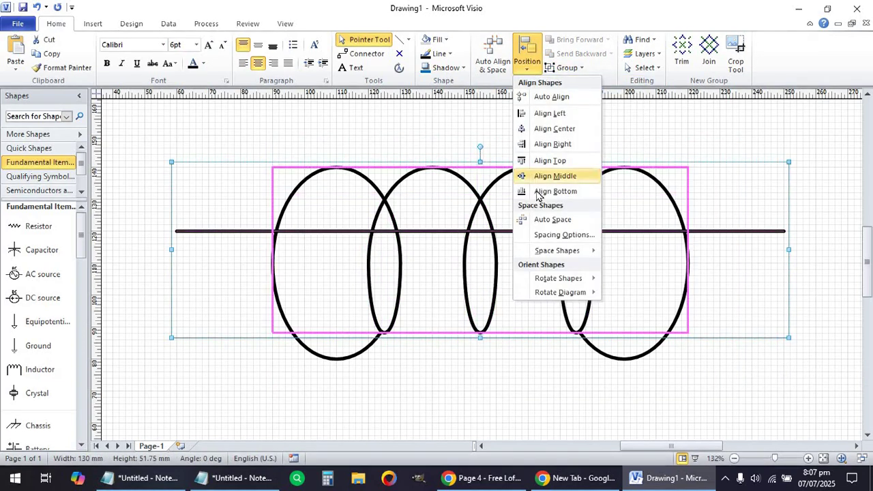
click(549, 176)
click(527, 54)
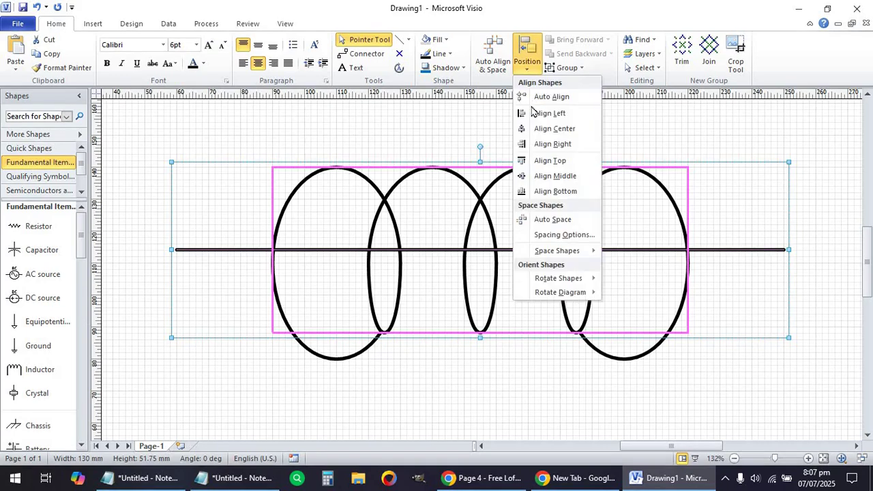
click(523, 135)
click(431, 189)
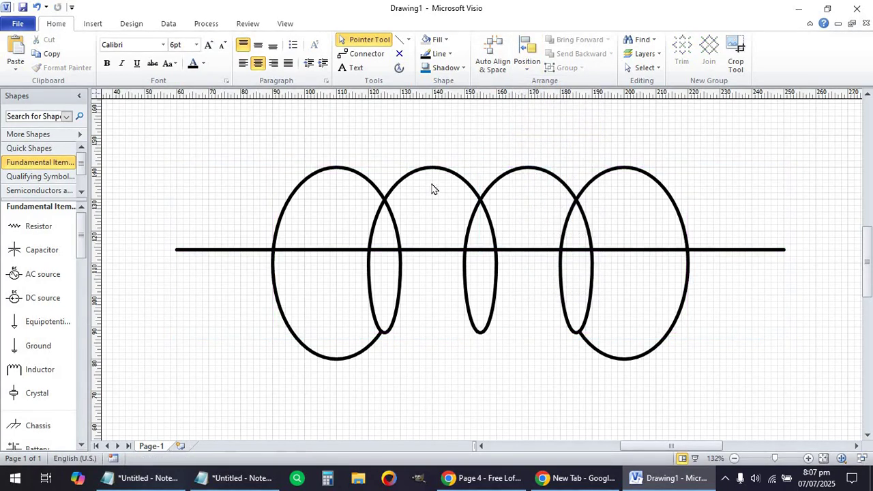
Trim the coil group and the horizontal line into separate segments at their intersections.
mouse_move(156, 135)
mouse_down()
mouse_move(612, 349)
mouse_move(802, 408)
mouse_up()
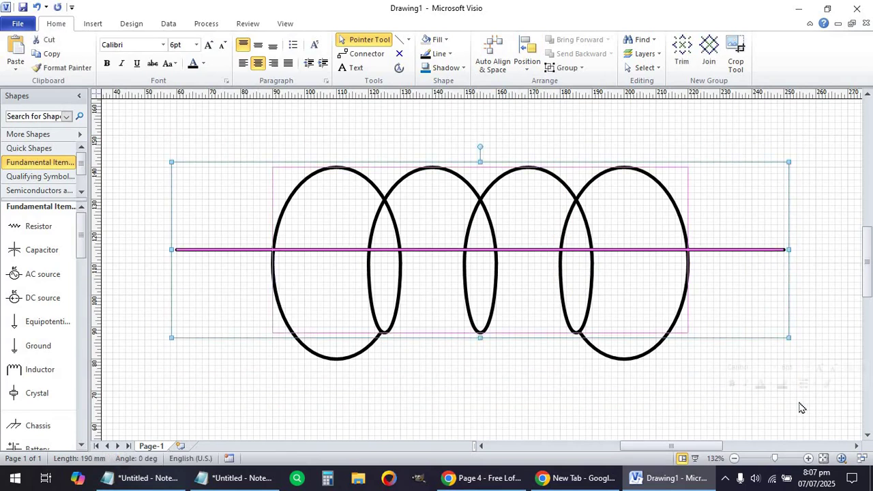
click(681, 53)
click(369, 358)
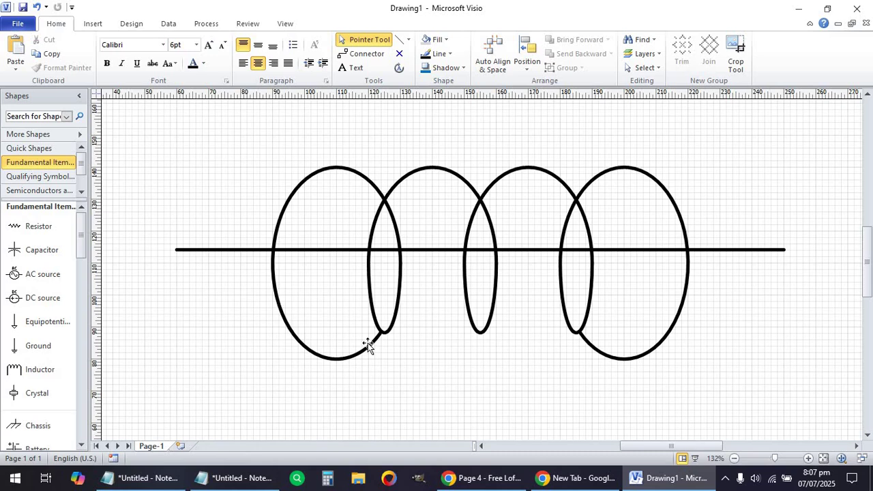
Delete the lower arcs of the first and last large ellipses below the horizontal line.
click(368, 343)
key(Delete)
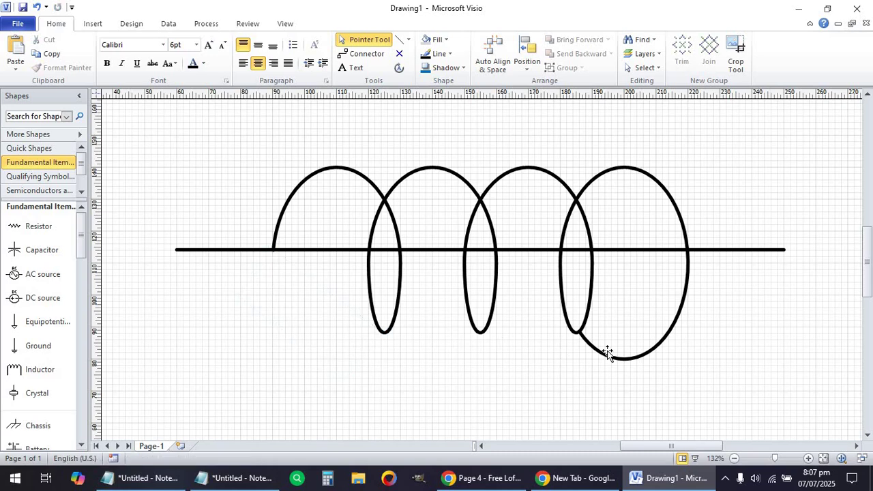
click(607, 353)
key(Delete)
Delete every horizontal line segment inside the coil, keeping only the straight lead at each end.
click(321, 250)
key(Delete)
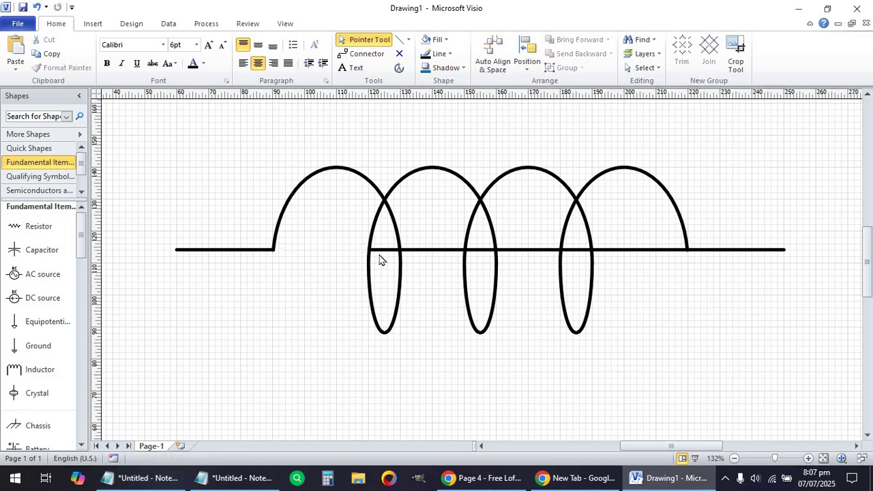
click(379, 249)
key(Delete)
click(433, 250)
key(Delete)
click(488, 250)
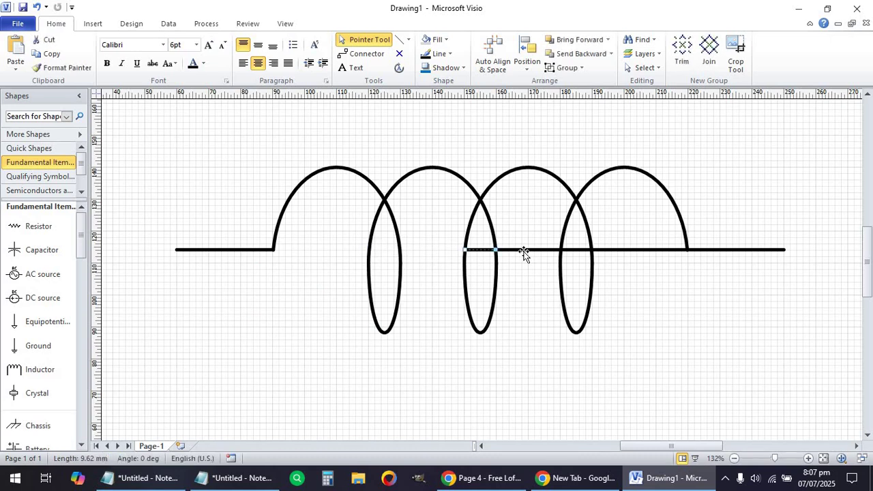
key(Delete)
click(525, 250)
key(Delete)
click(582, 250)
key(Delete)
click(619, 250)
key(Delete)
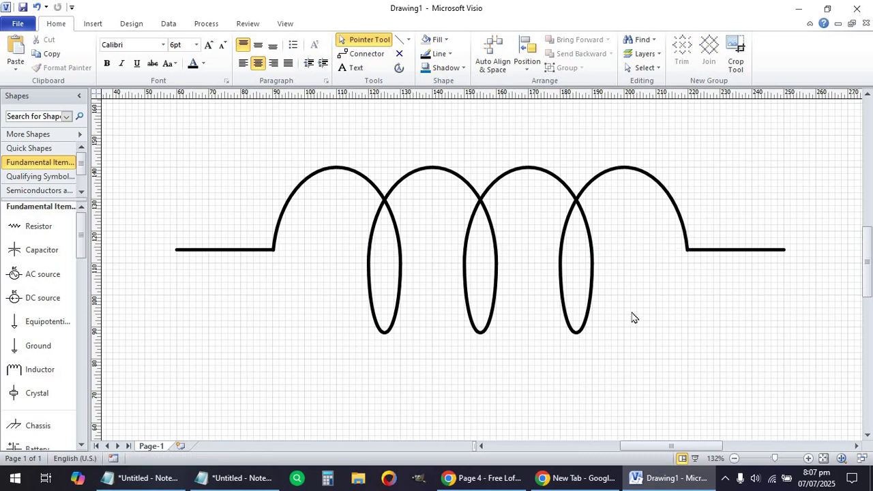
Group all the coil segments and both leads into one object.
ctrl+scroll(632, 318, down, 2)
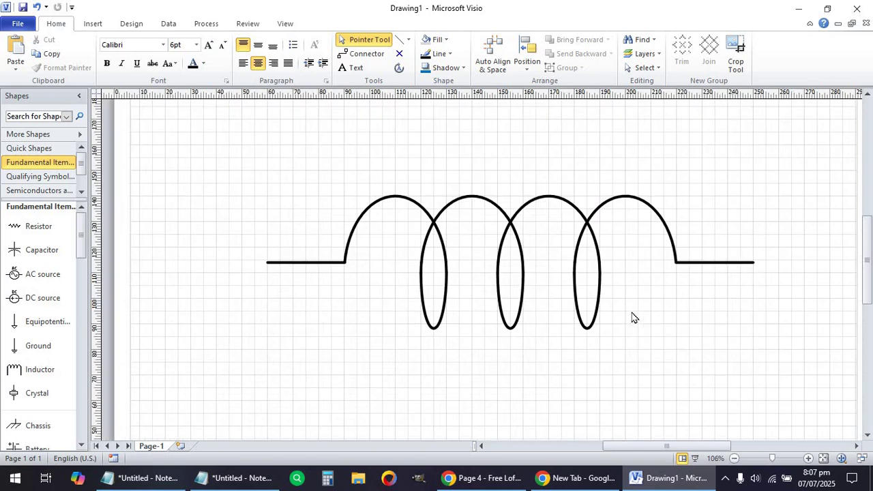
mouse_move(254, 174)
mouse_down()
mouse_move(545, 312)
mouse_move(766, 345)
mouse_up()
click(567, 67)
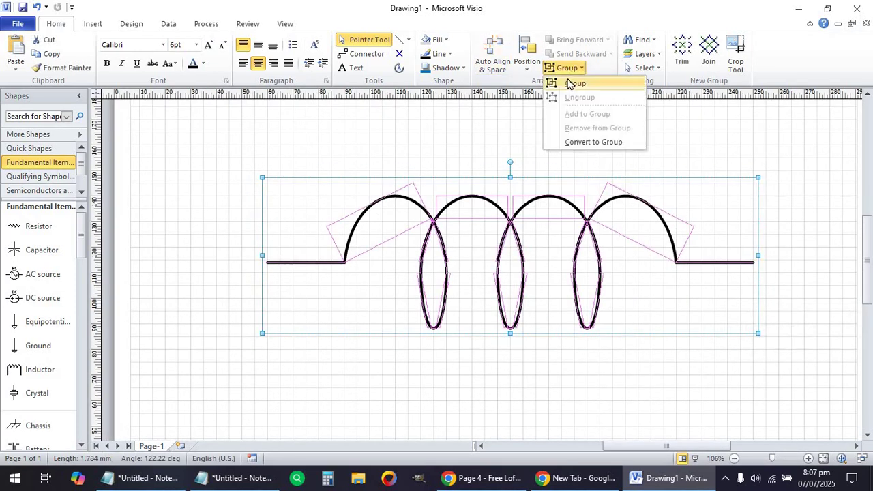
click(575, 82)
click(484, 141)
click(502, 207)
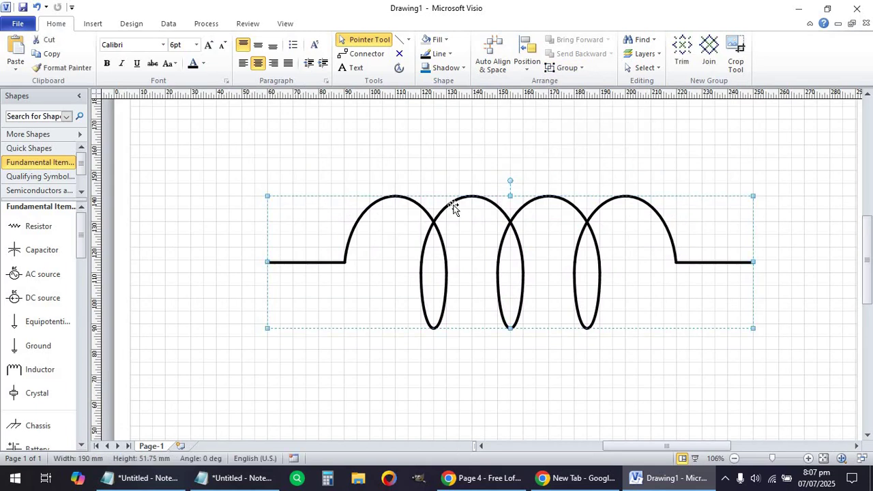
Rotate the grouped coil to -90 degrees so it stands vertically and move it toward the left half of the page.
scroll(439, 205, down, 1)
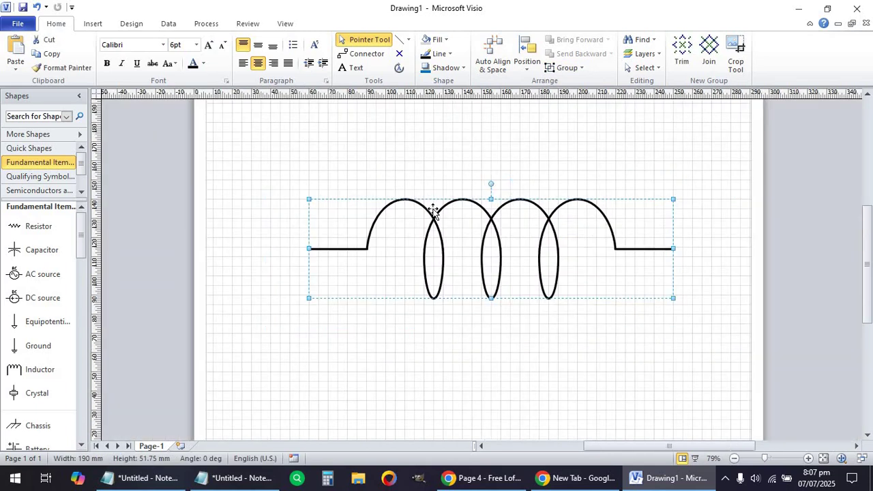
drag(500, 186, 539, 250)
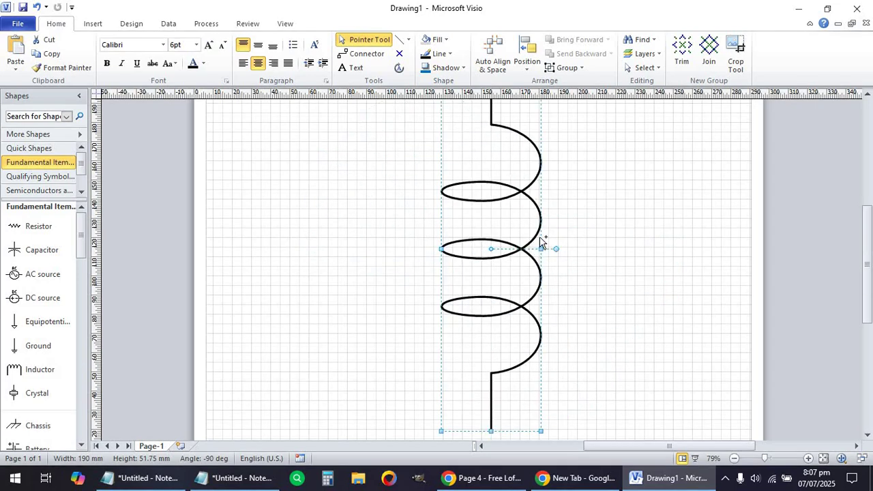
scroll(541, 241, down, 1)
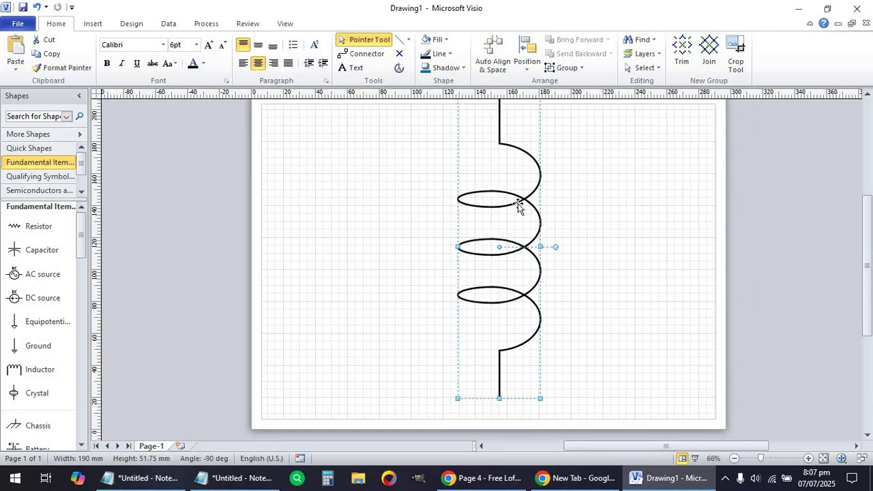
drag(518, 206, 453, 213)
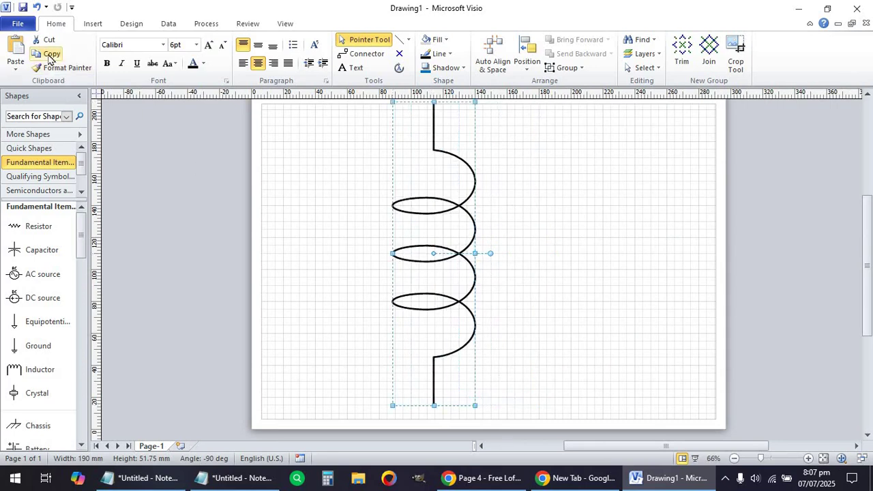
Copy the vertical coil and paste it onto a new page.
click(49, 58)
click(179, 445)
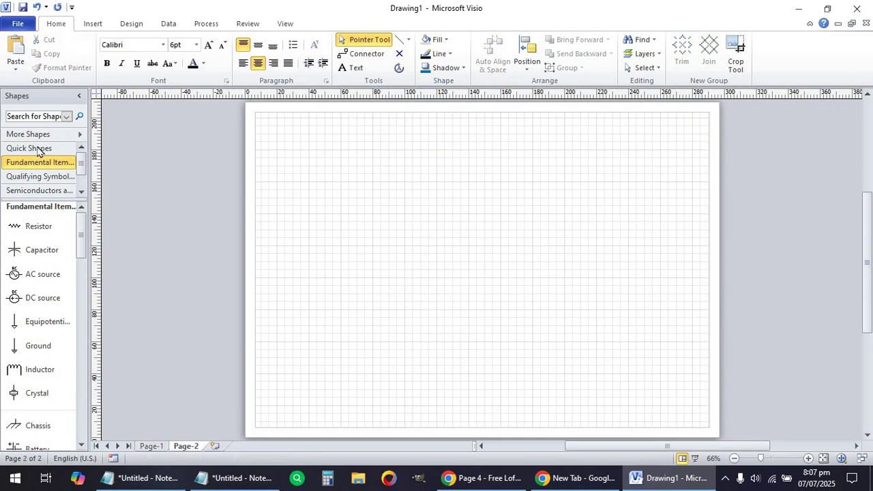
click(15, 56)
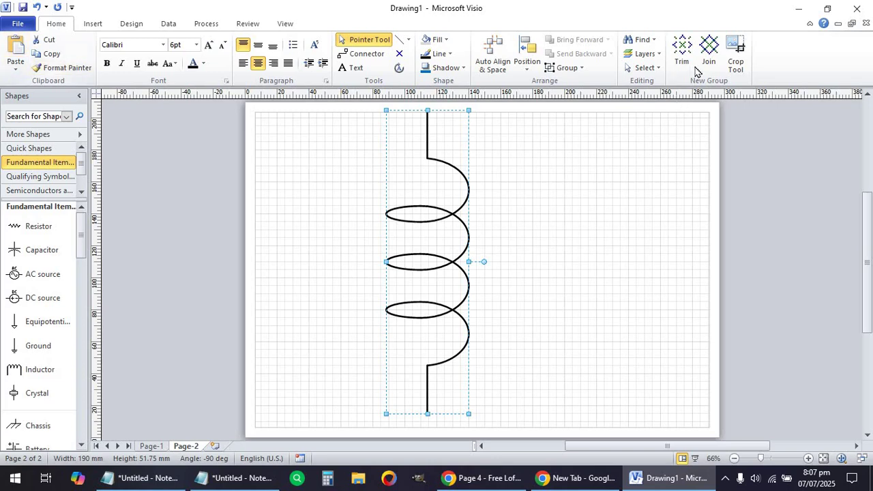
Join the pasted coil's segments into one shape and set its line weight to 3 pt.
click(709, 49)
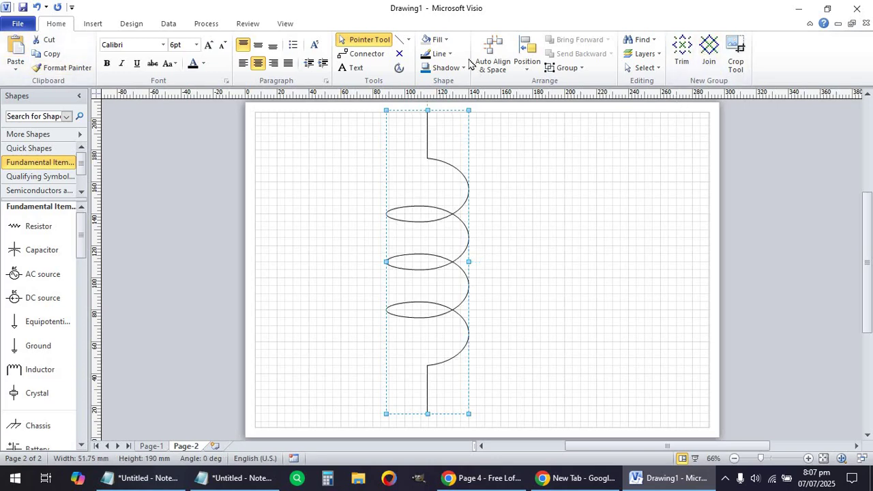
click(443, 55)
mouse_move(477, 232)
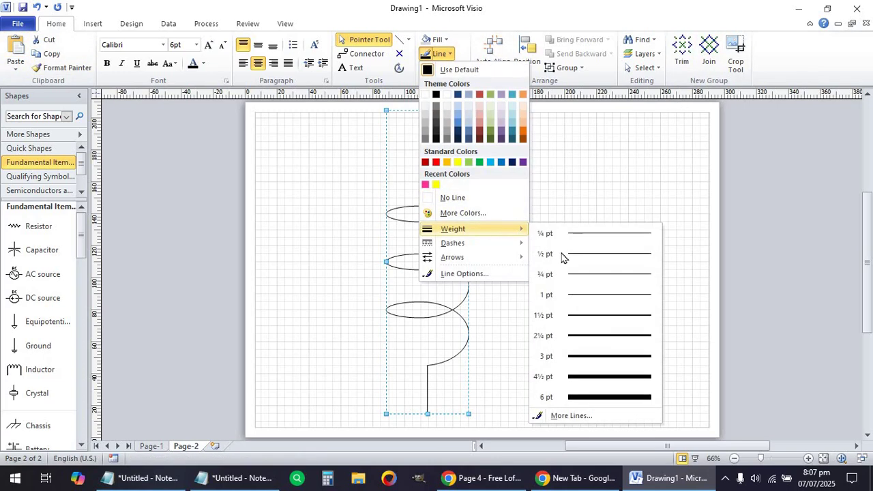
click(585, 355)
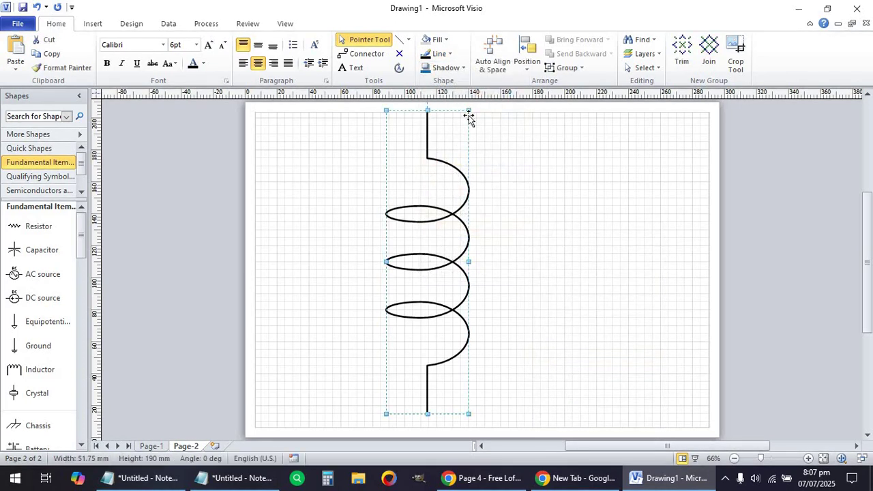
Scale the coil down to about 22 mm wide by 80 mm high and move it slightly toward the middle of the page.
drag(463, 123, 414, 225)
scroll(424, 210, up, 4)
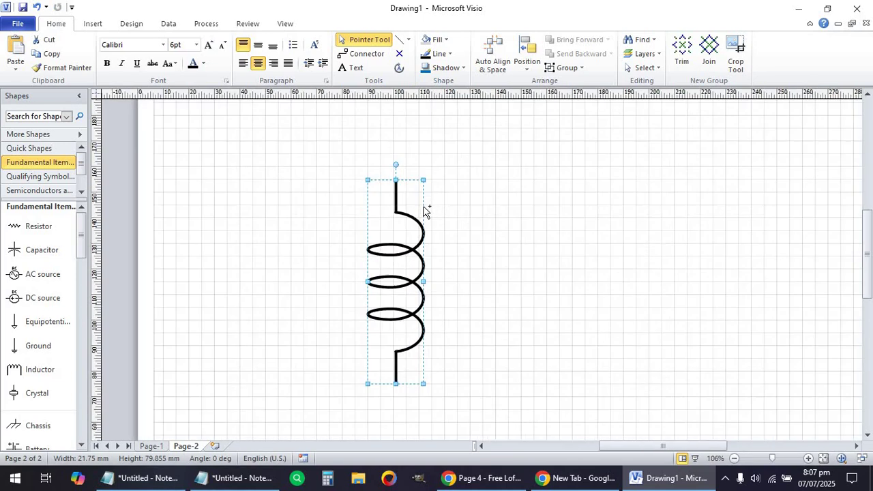
click(469, 296)
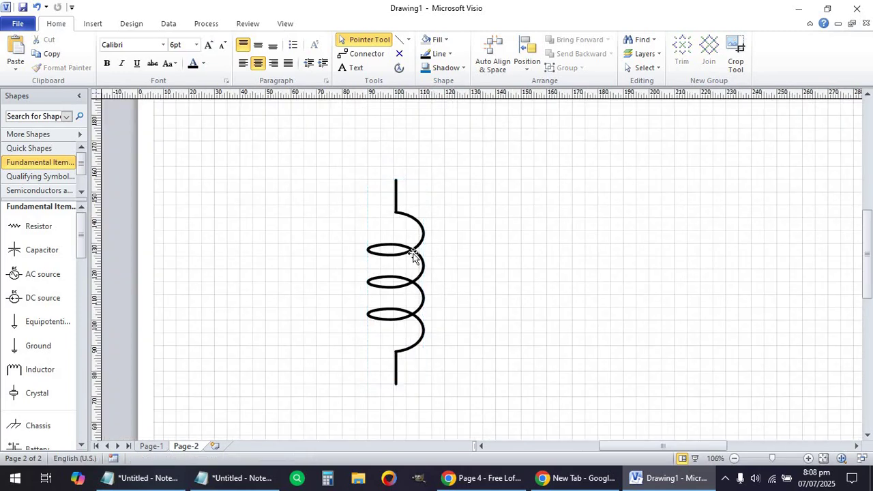
drag(408, 252, 484, 238)
click(374, 224)
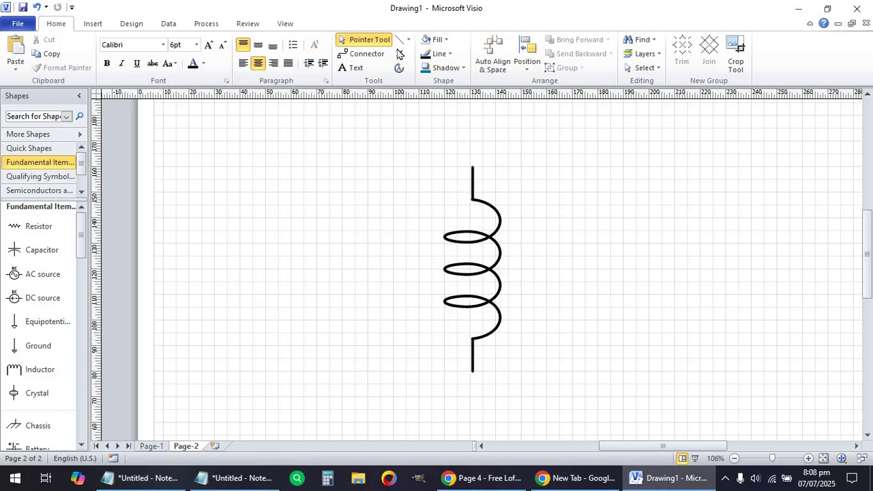
Draw a vertical straight line 55 mm long just to the right of the coil.
click(398, 40)
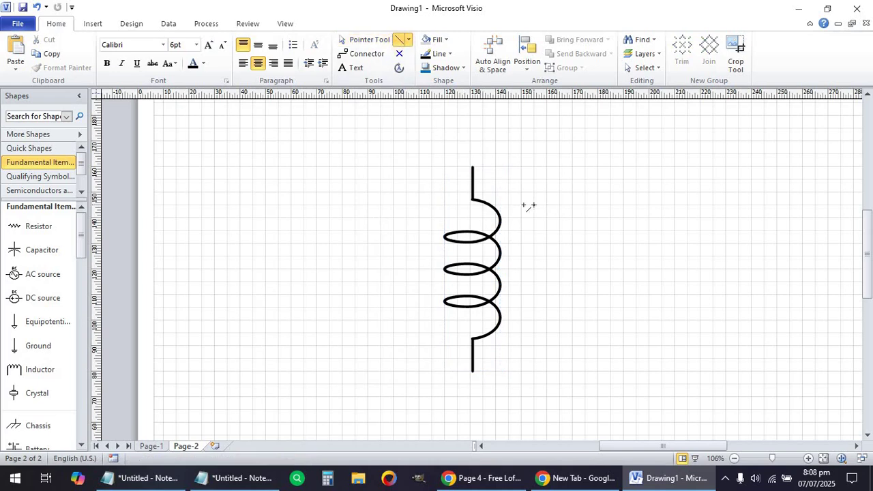
drag(521, 205, 522, 301)
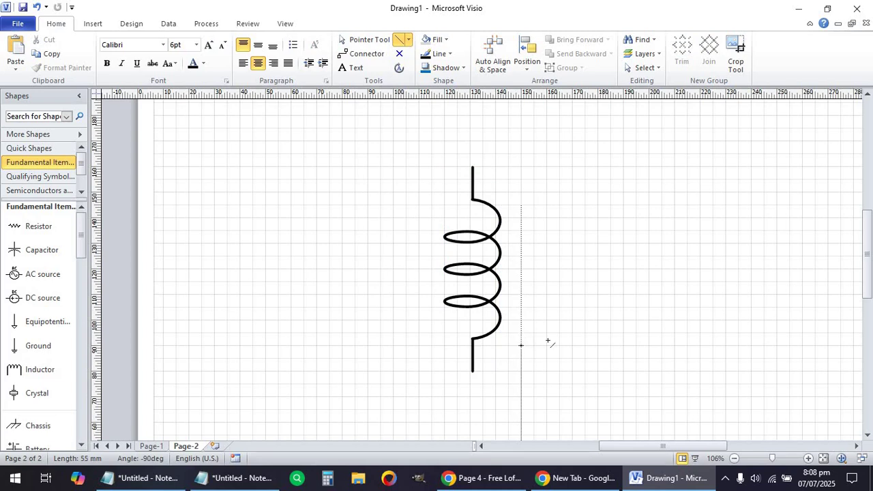
drag(547, 341, 549, 340)
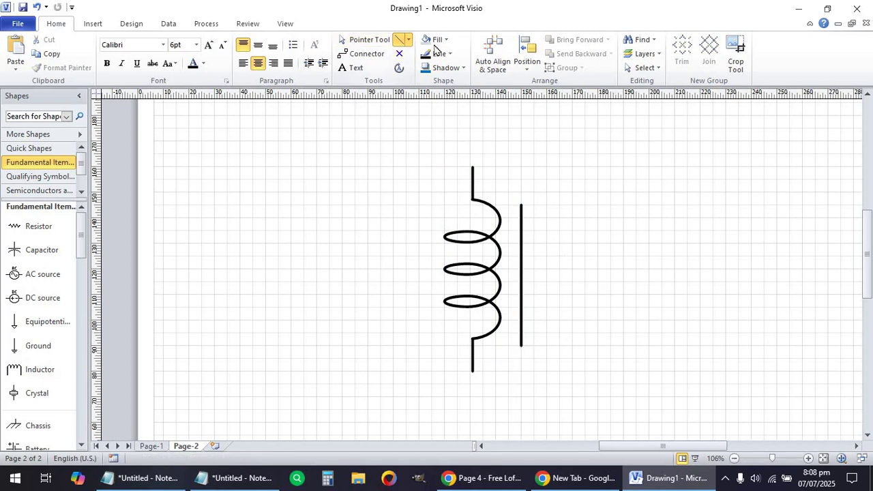
Draw a circle 7 mm in diameter and place it just right of the coil's upper lead.
click(408, 41)
click(424, 68)
drag(508, 141, 505, 181)
click(359, 41)
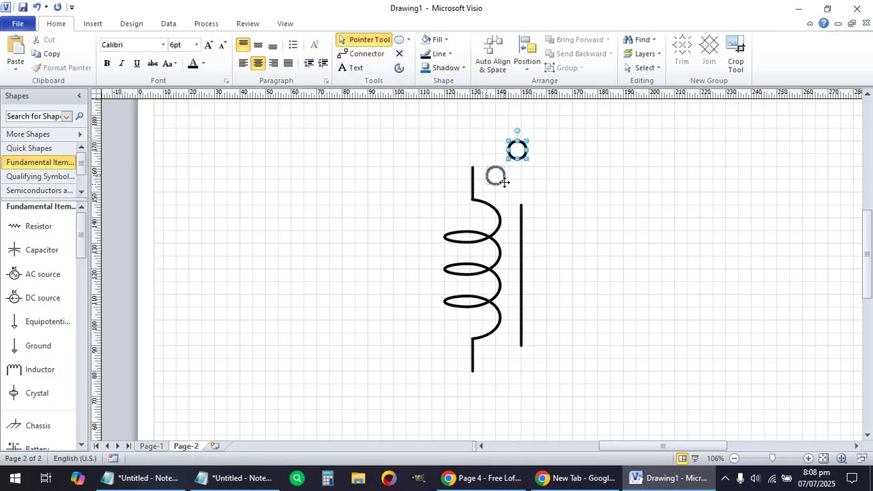
click(536, 228)
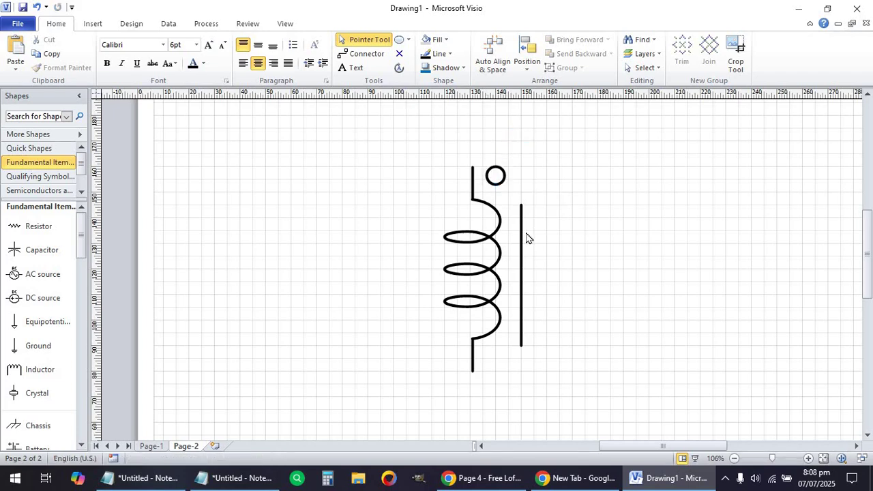
Shrink the circle beside the upper lead to 5 mm wide and 5 mm high.
click(504, 178)
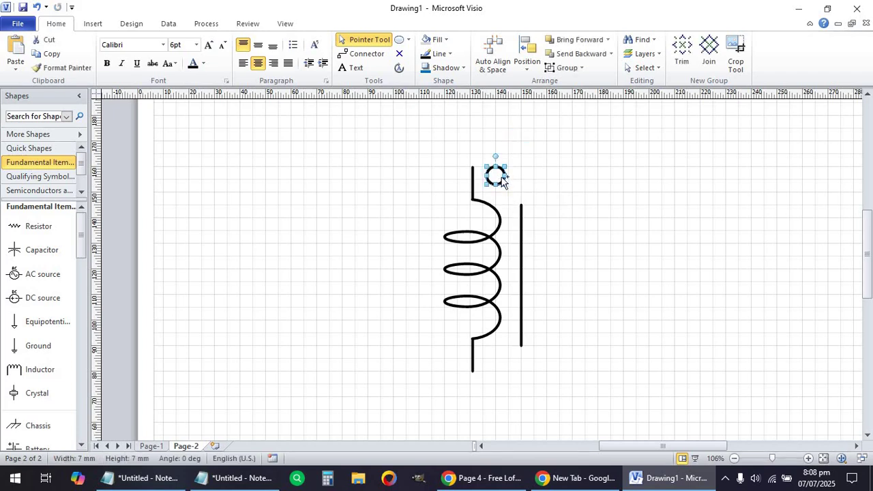
scroll(503, 179, up, 5)
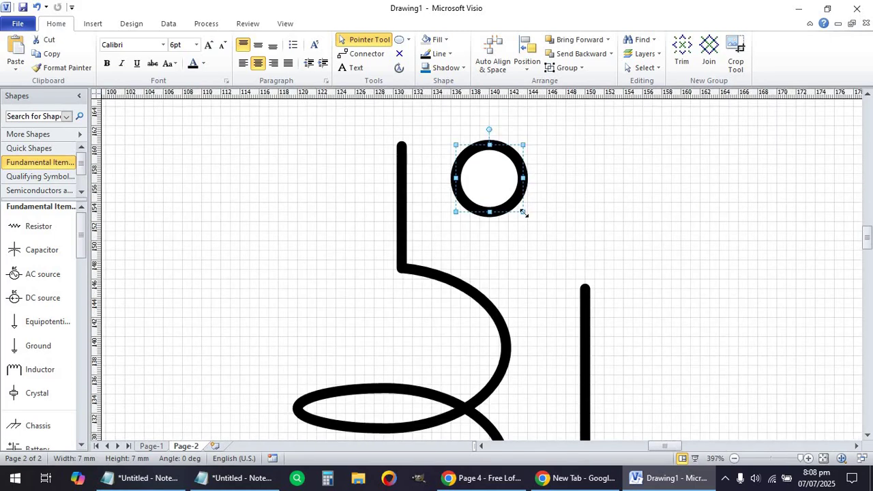
drag(524, 213, 502, 192)
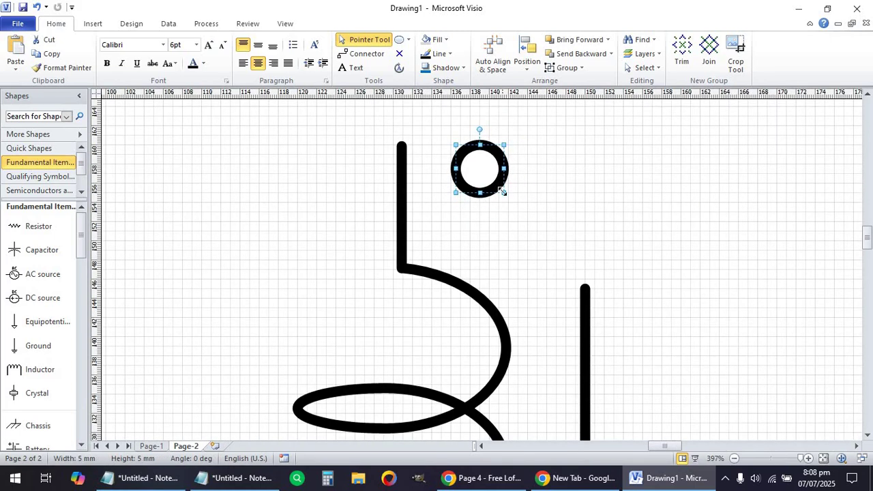
click(532, 208)
scroll(532, 208, down, 4)
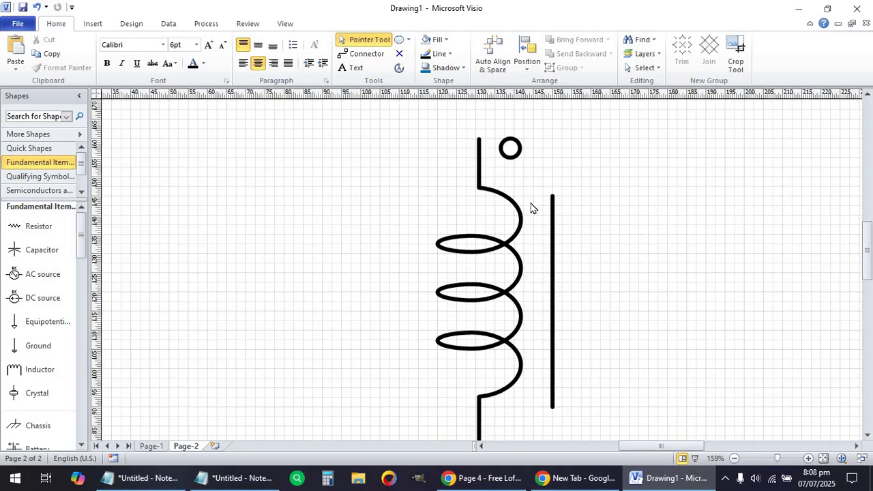
Duplicate the vertical line, rotate the copy right 90°, and move it so it extends left from the upper end of the coil's lead.
click(552, 226)
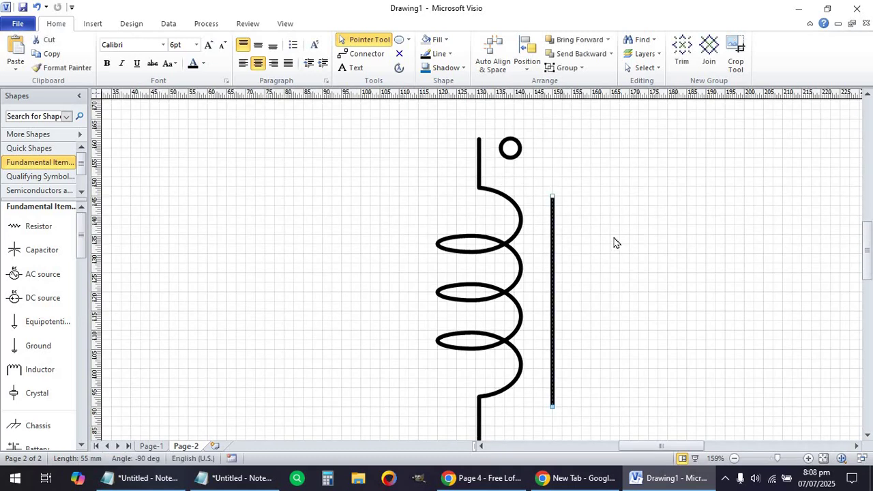
key(ctrl+d)
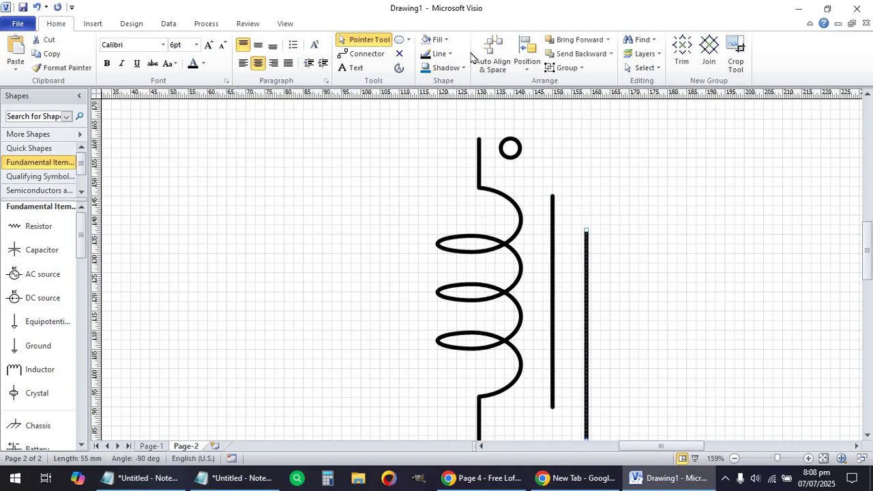
click(528, 53)
mouse_move(577, 279)
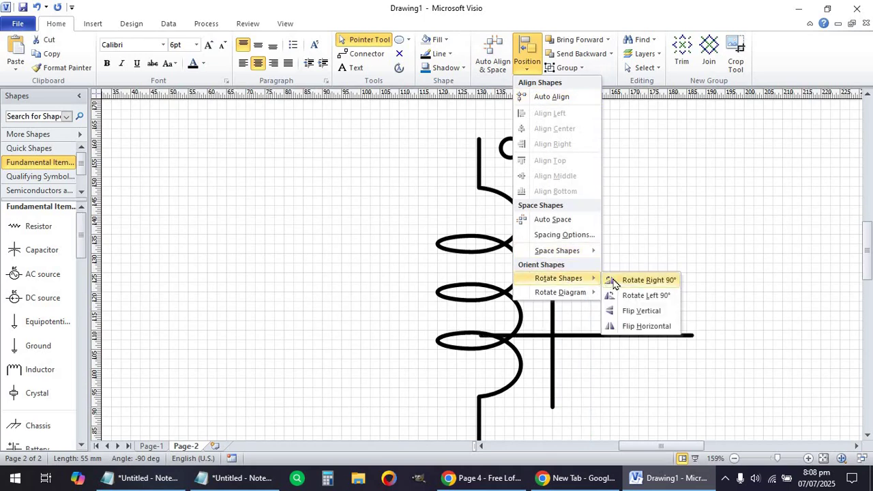
click(613, 279)
drag(641, 337, 428, 139)
click(467, 176)
click(479, 164)
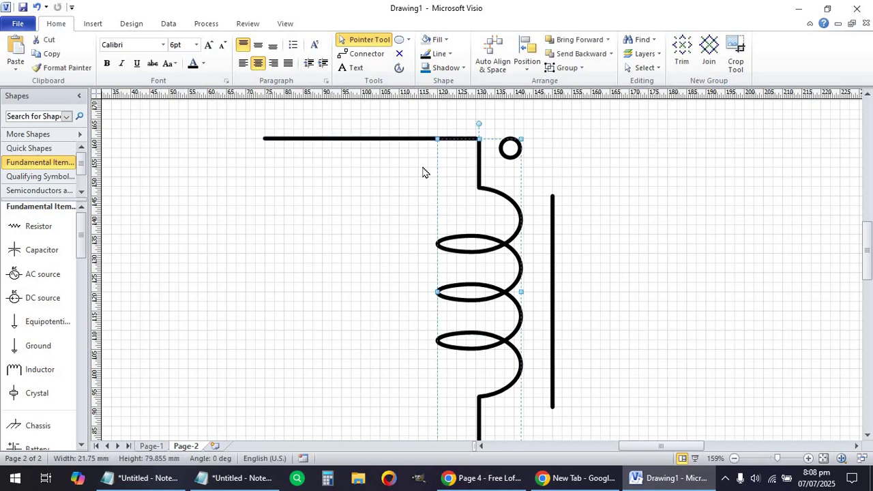
click(422, 169)
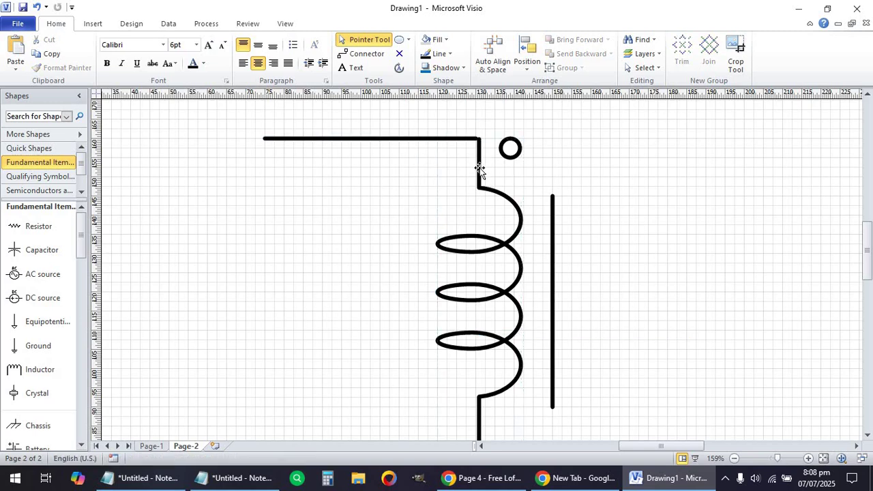
Nudge the horizontal line slightly down and right so its end meets the top of the coil's upper lead exactly.
scroll(482, 172, down, 1)
click(429, 144)
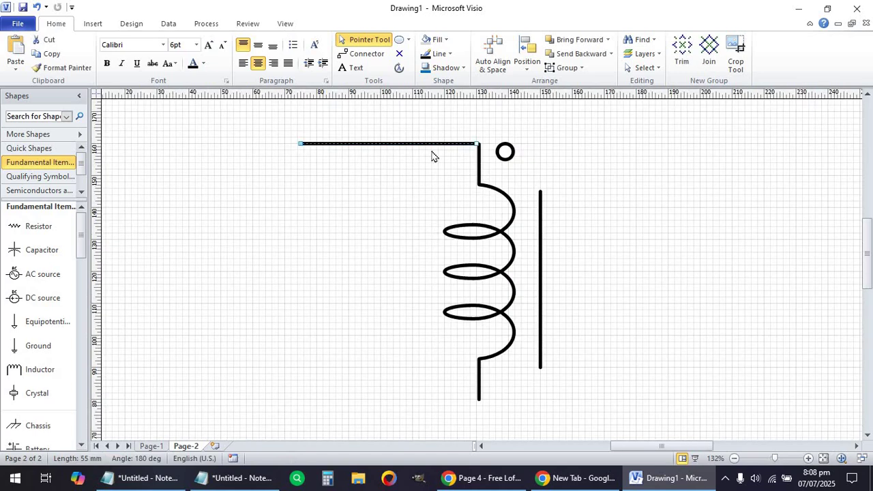
click(432, 156)
scroll(471, 143, up, 5)
click(463, 139)
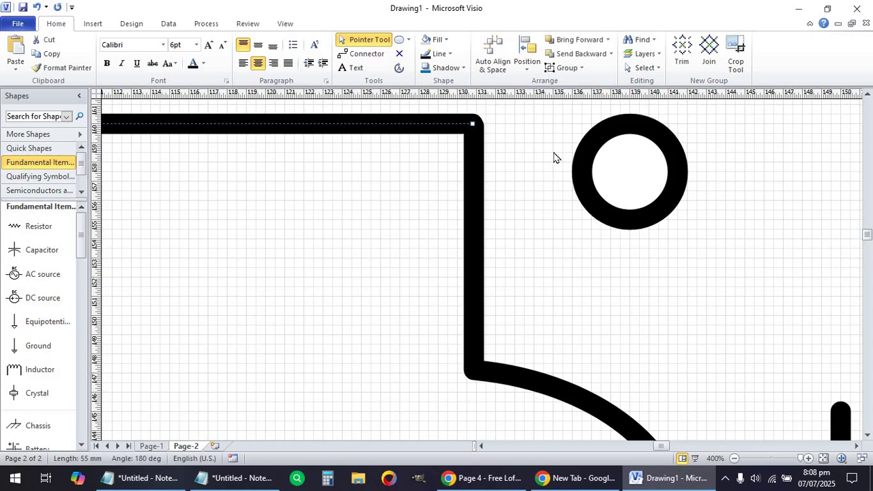
key(Down)
key(Right)
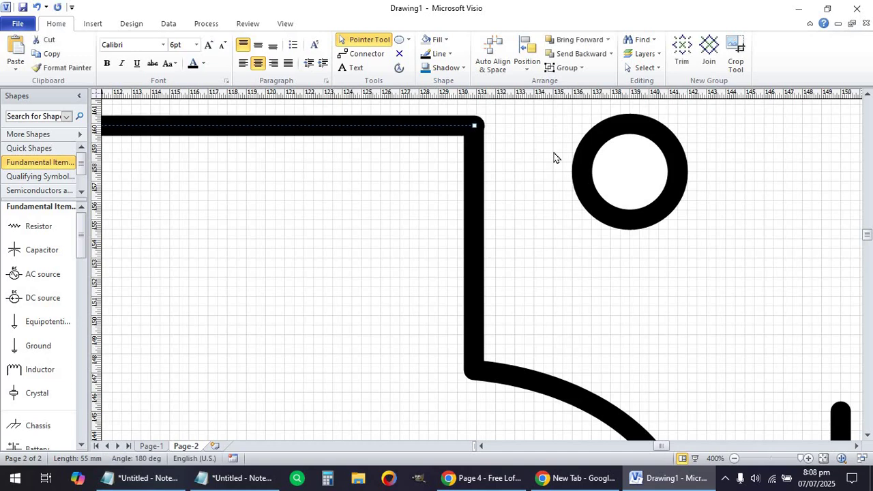
Duplicate the upper horizontal line and align the copy with the bottom of the coil.
scroll(553, 157, left, 5)
scroll(554, 158, down, 4)
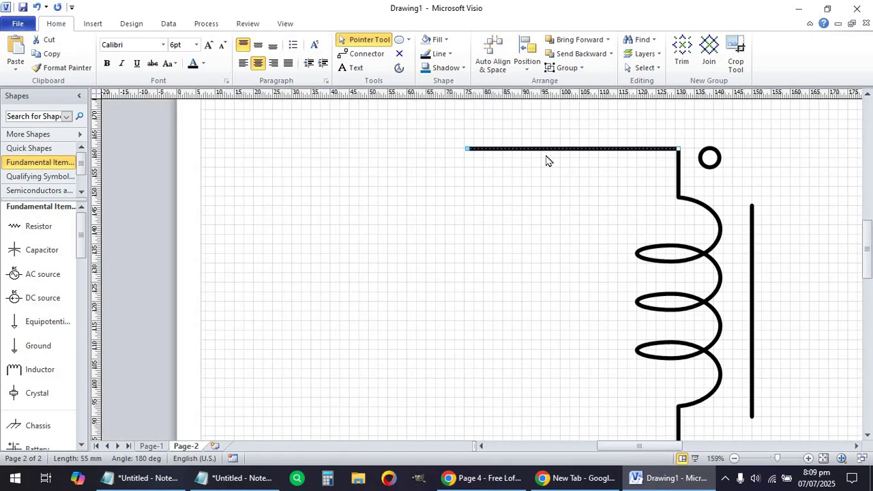
scroll(549, 164, down, 1)
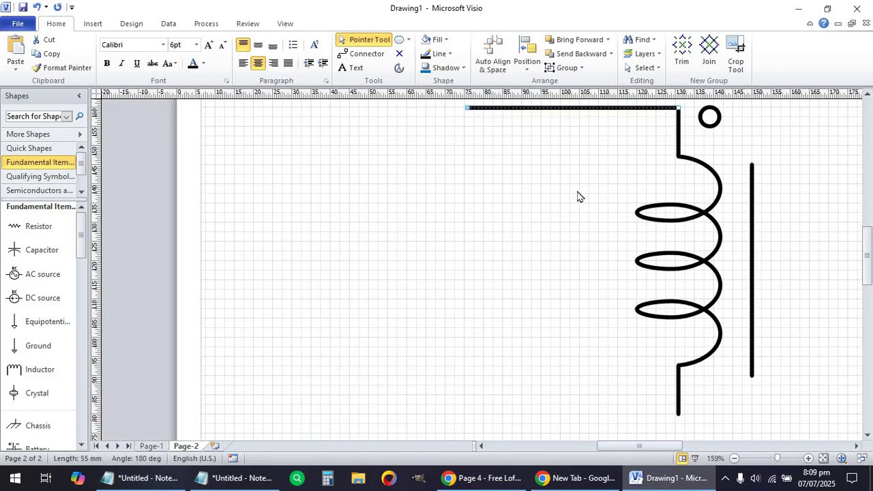
key(ctrl+d)
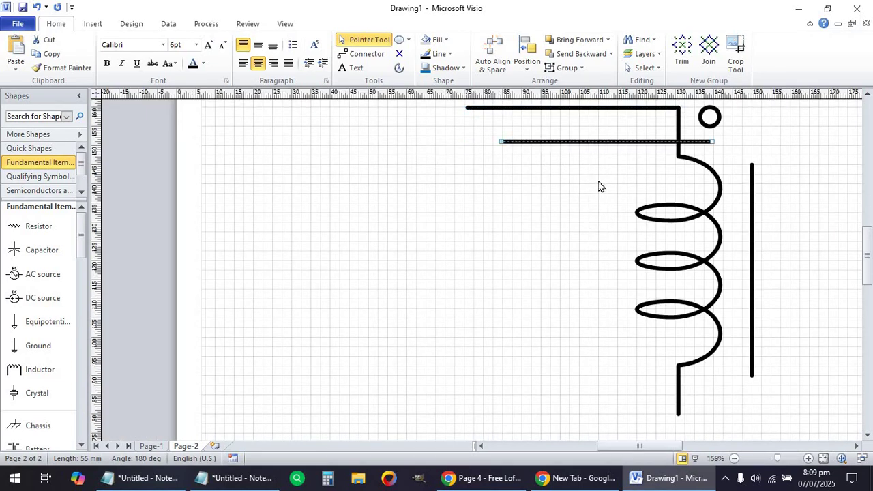
click(702, 357)
shift+click(597, 142)
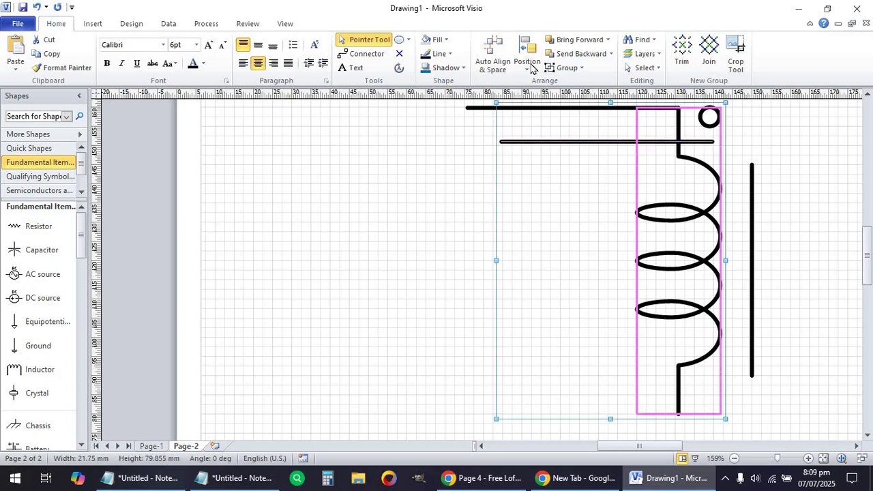
click(526, 54)
click(536, 191)
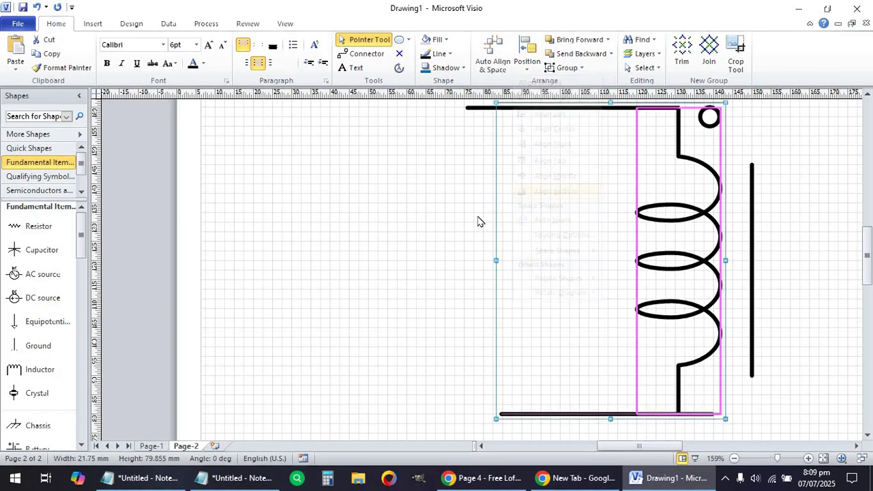
Align the left ends of the lower and upper horizontal lines.
click(531, 107)
shift+click(566, 413)
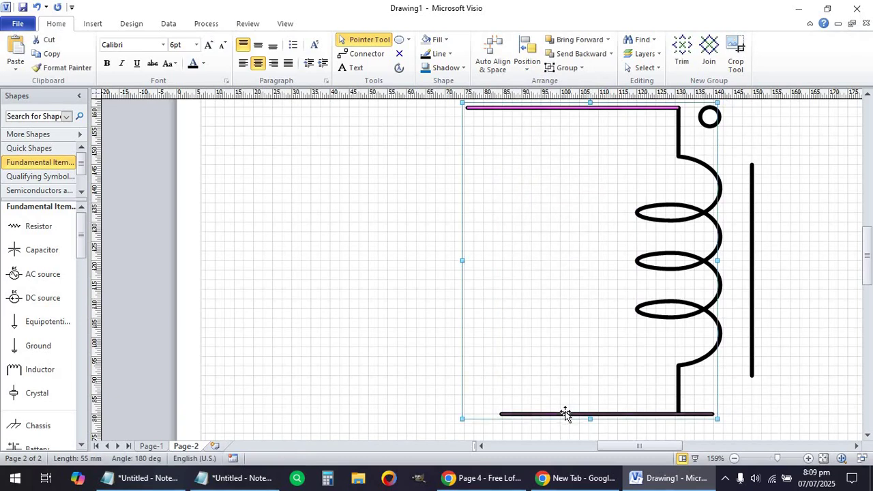
click(531, 69)
click(549, 111)
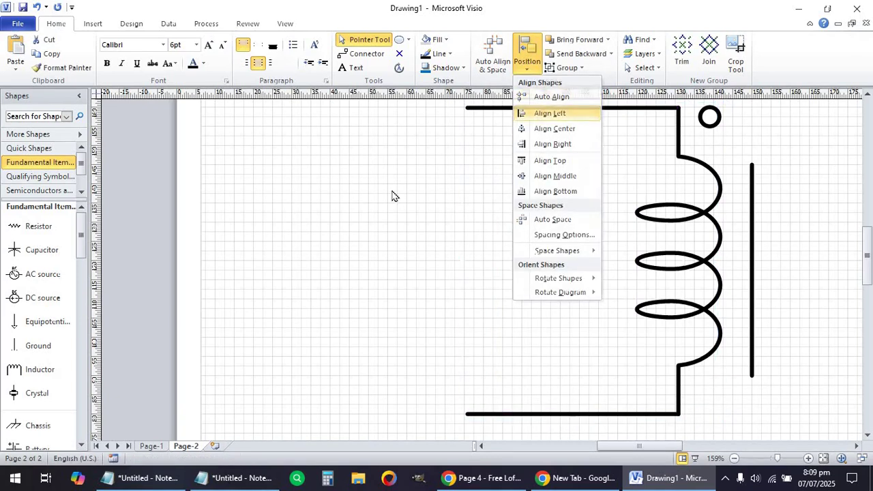
click(392, 198)
Group the coil, both horizontal lines, the vertical line and the circle into one object and copy it.
scroll(391, 198, down, 4)
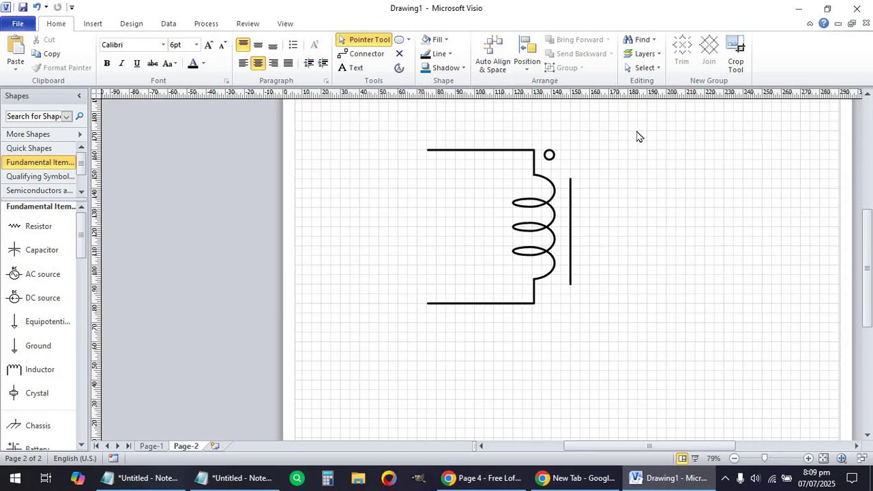
scroll(638, 136, up, 2)
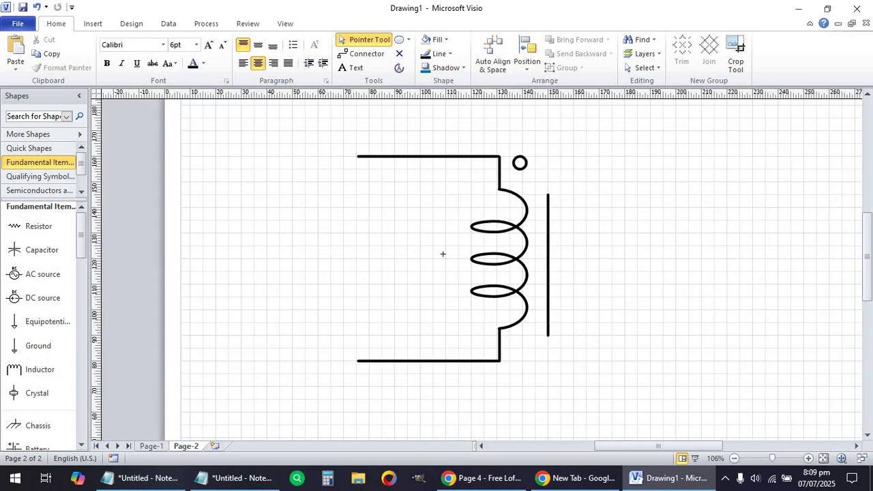
drag(338, 132, 581, 372)
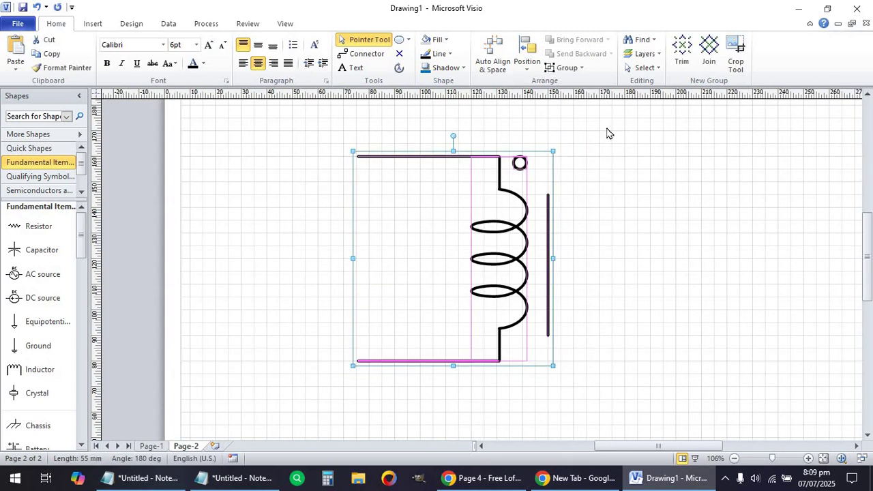
click(567, 68)
click(577, 84)
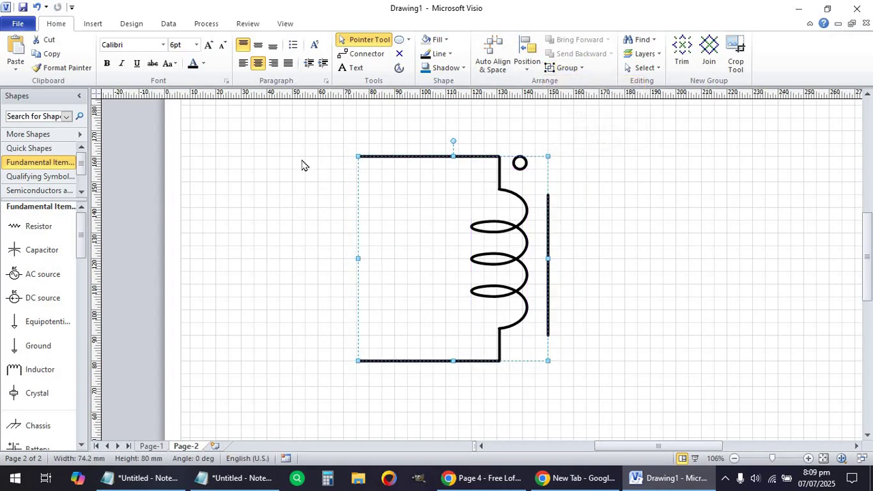
click(50, 53)
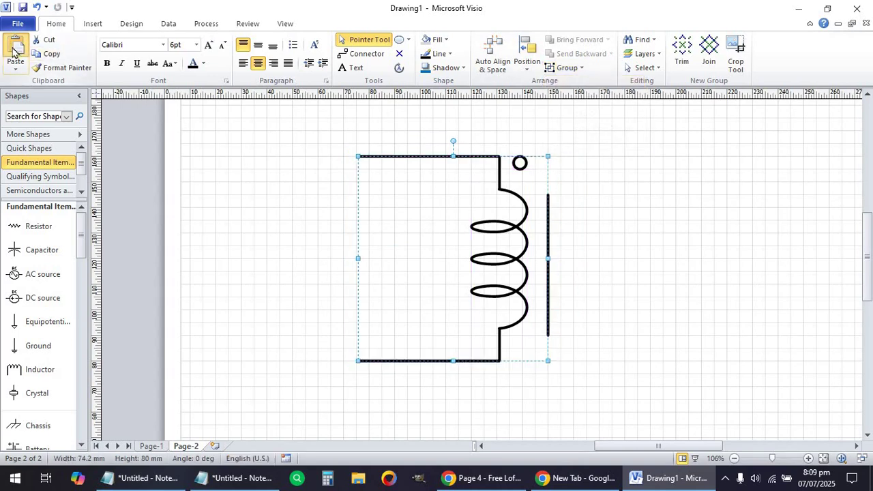
Paste a copy of the coil group, place it to the right of the original and flip it horizontally so the core lines face each other.
click(15, 53)
drag(530, 213, 722, 203)
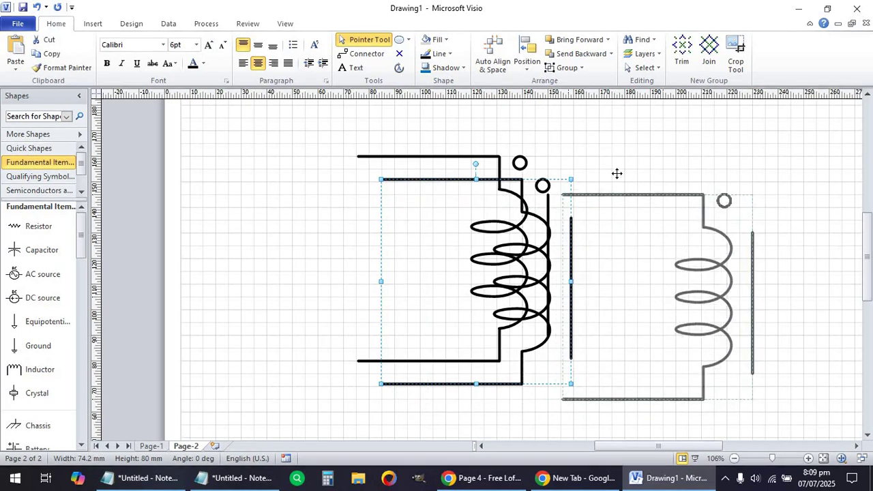
click(530, 65)
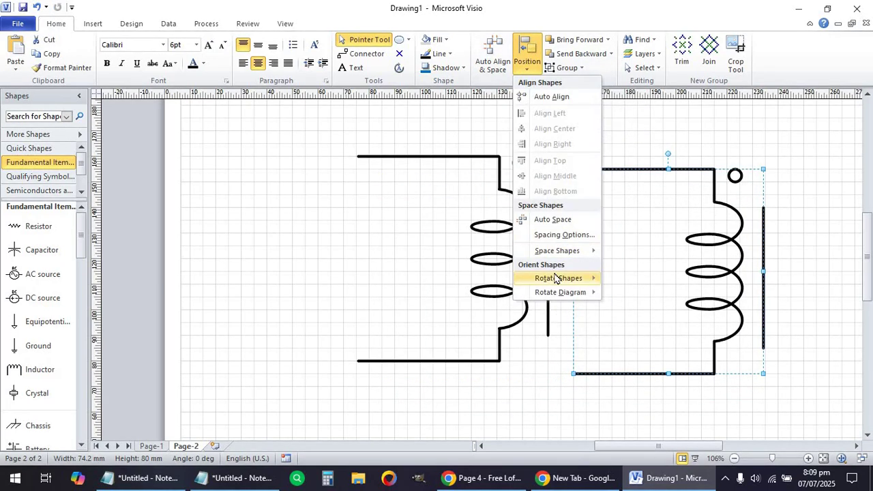
mouse_move(558, 278)
click(613, 325)
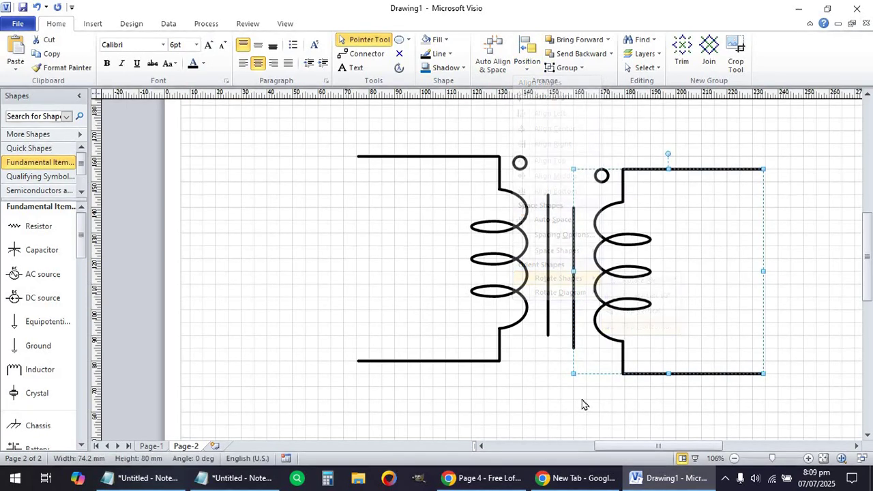
Align the bottom of the mirrored right coil group with the bottom of the original left group.
click(529, 348)
click(537, 311)
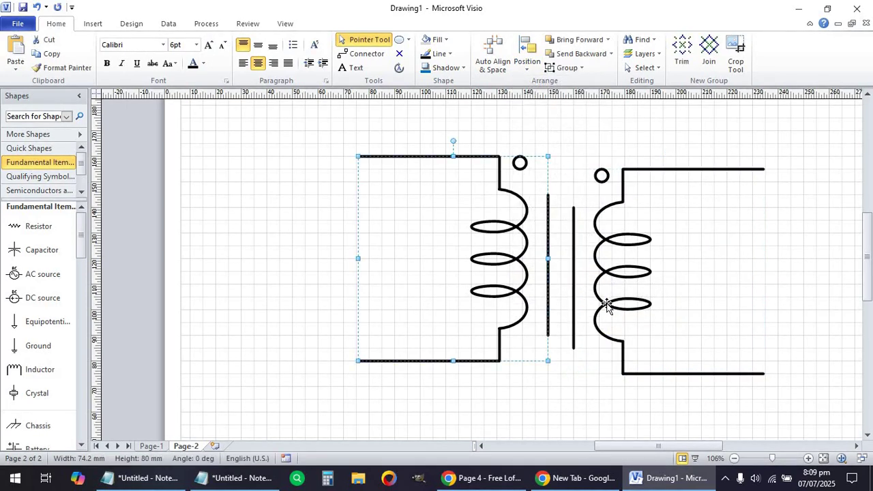
shift+click(580, 293)
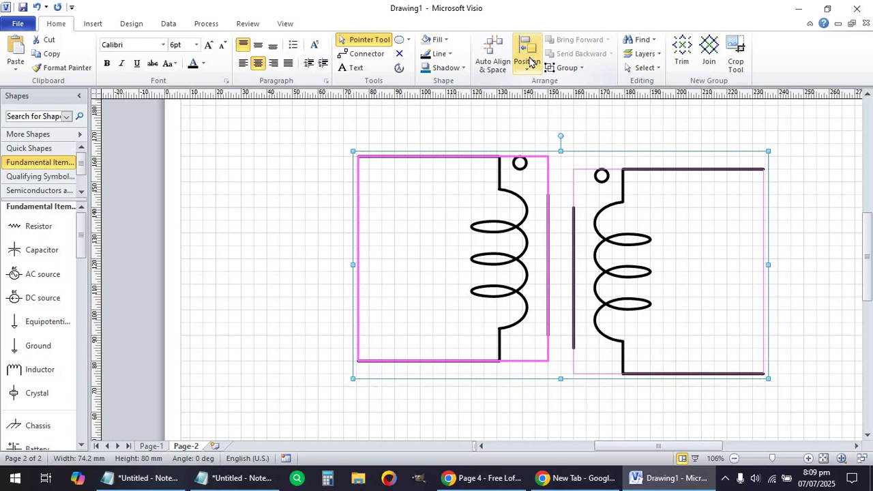
click(531, 63)
click(551, 190)
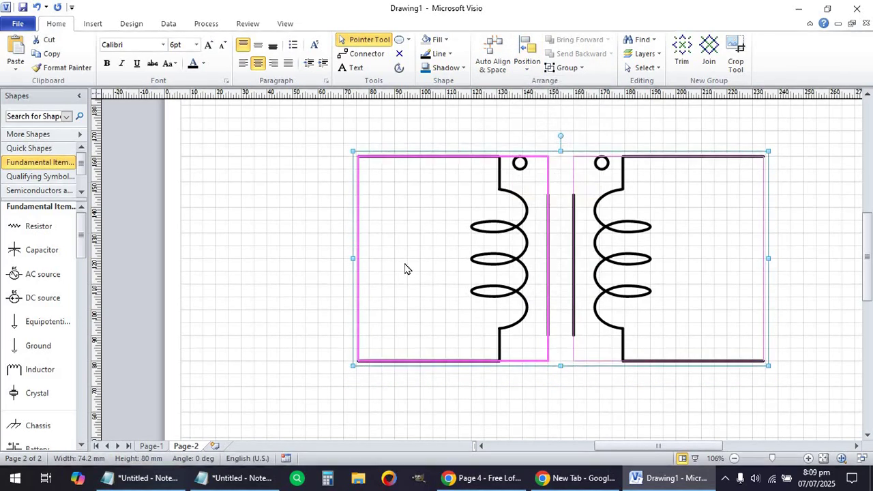
click(408, 271)
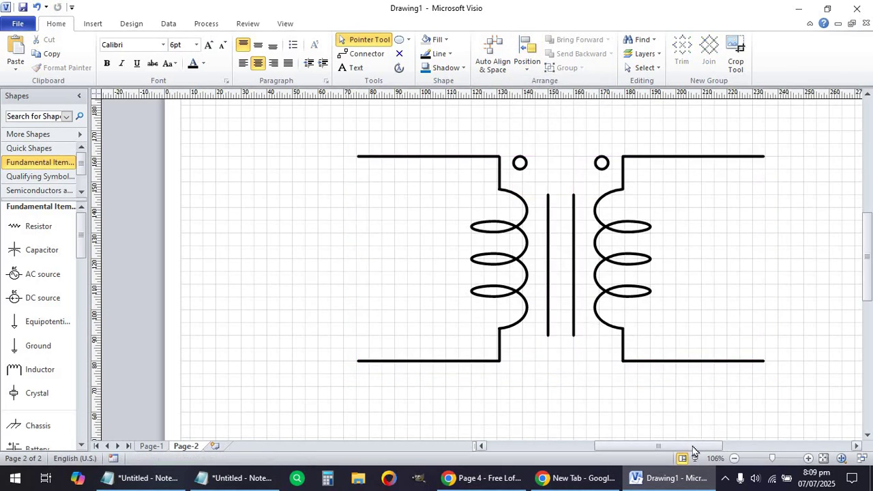
mouse_move(693, 450)
mouse_down()
mouse_move(717, 446)
mouse_move(707, 444)
mouse_up()
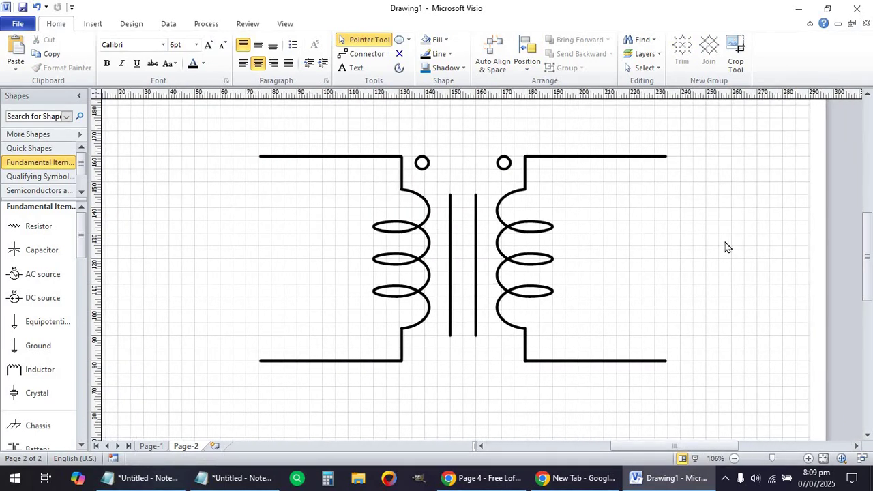